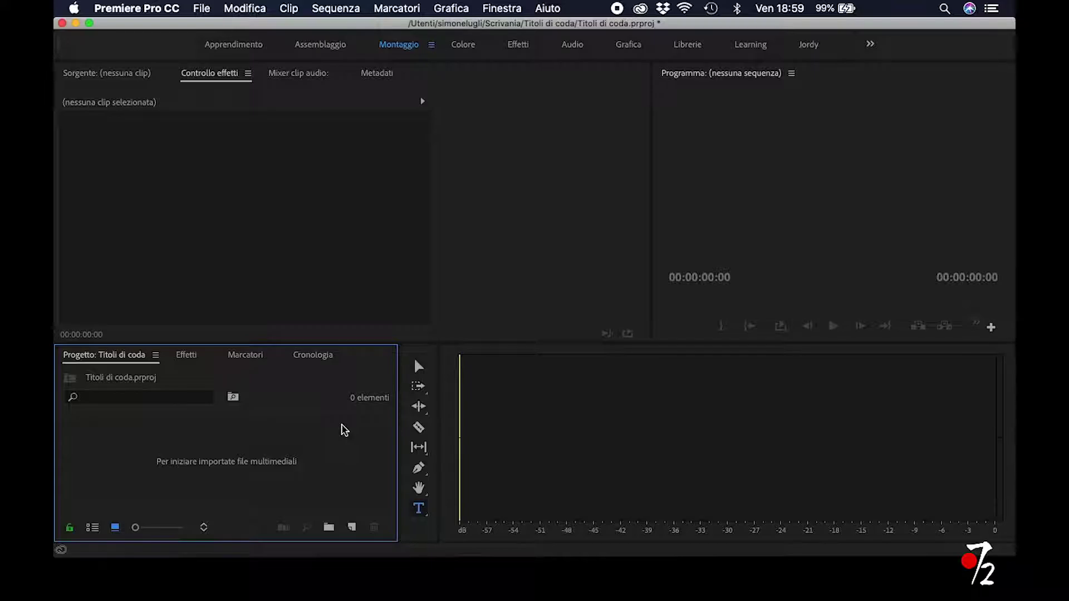
Step: Show the Project panel's new-item list (Sequenza, Video nero) in the empty Titoli di coda project
click(351, 527)
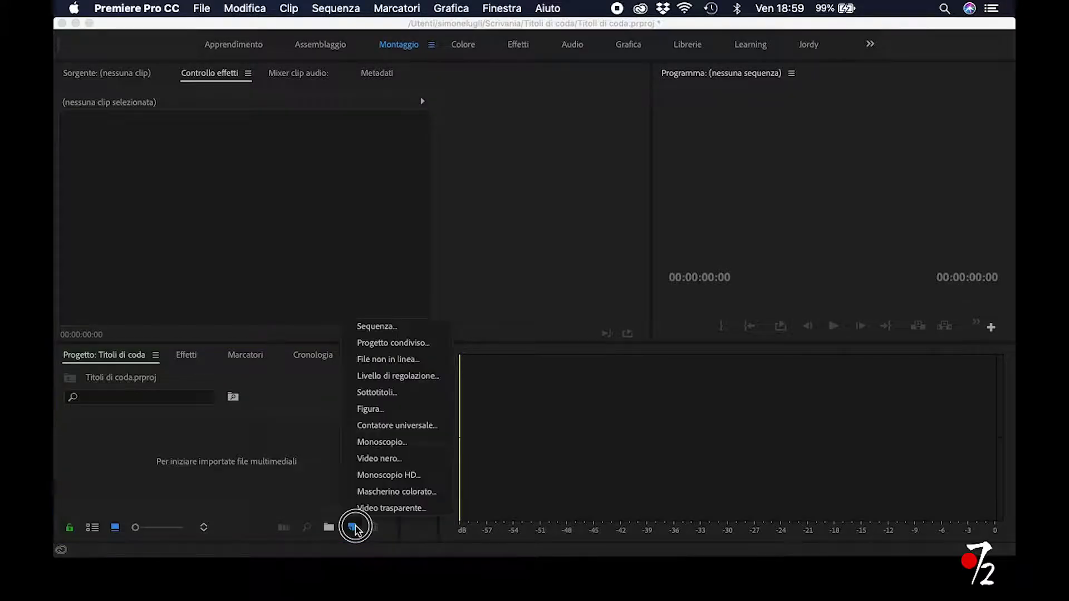
Step: Create a sequence named 'Titoli di coda' using the AVCHD 1080i25 anamorphic preset
click(377, 329)
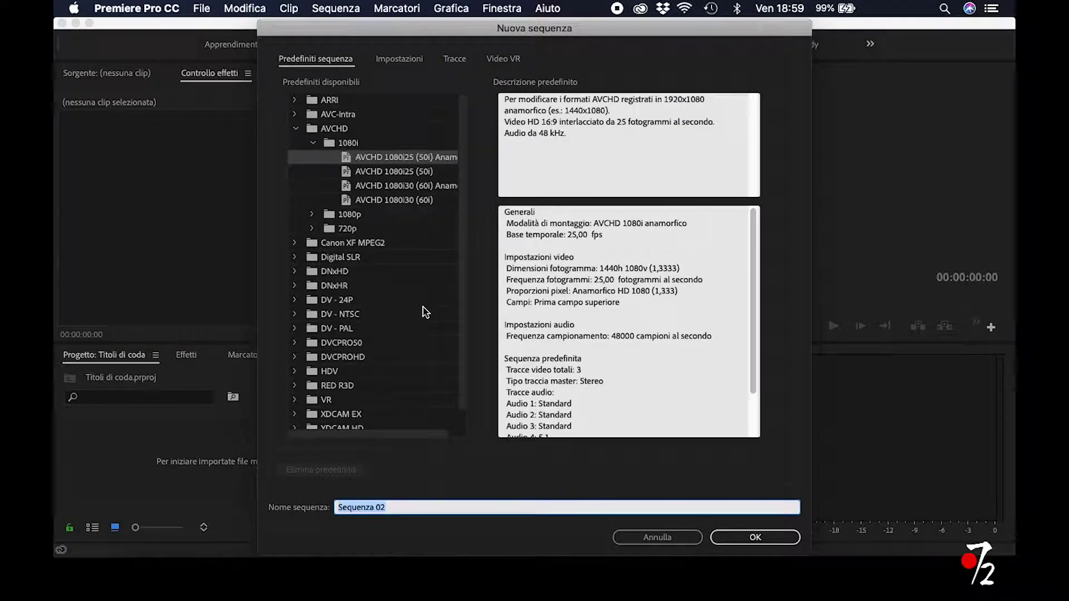
text(Titoli di coda)
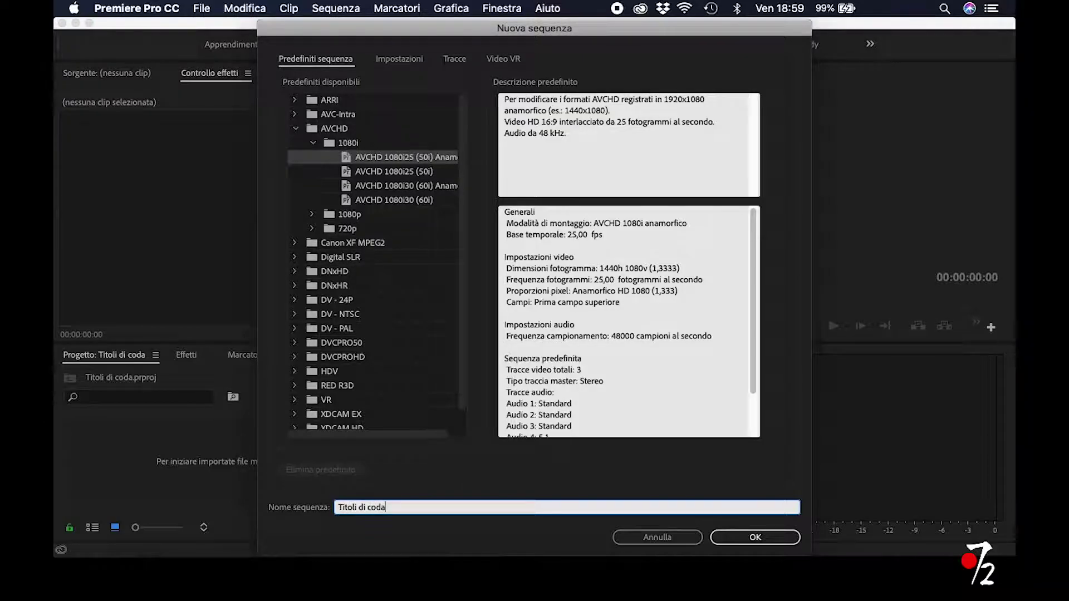
key(Return)
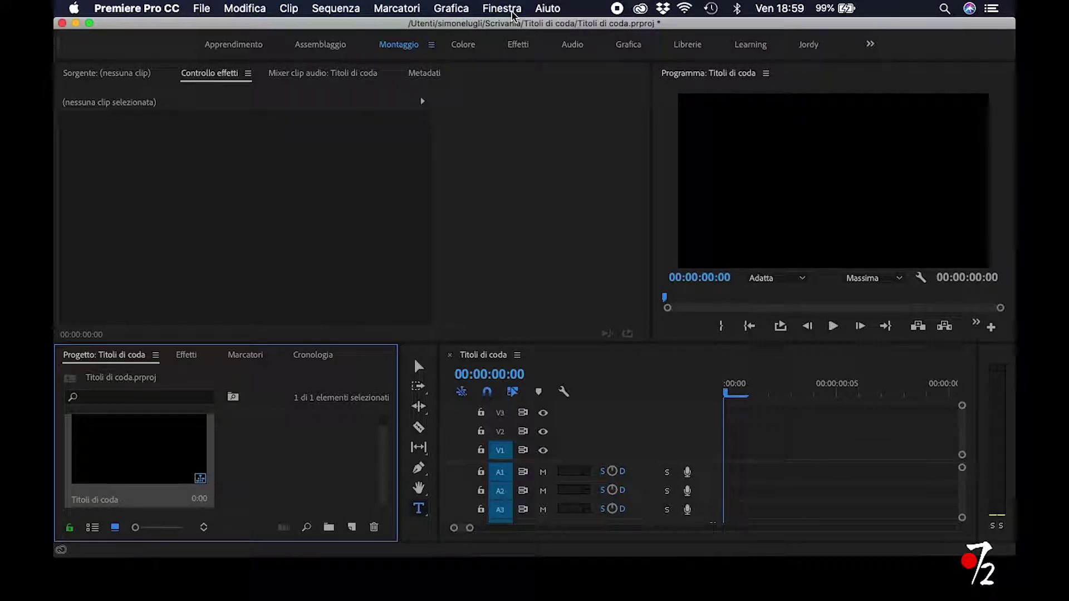
Step: Show the Grafica essenziale panel on its Modifica tab with the new-layer types listed
click(495, 9)
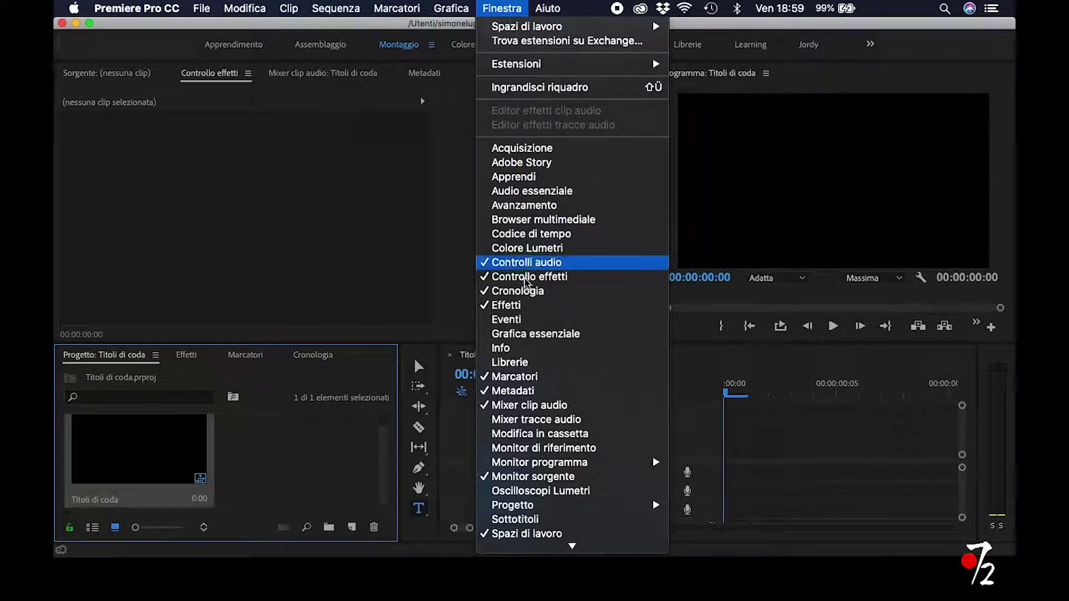
click(532, 334)
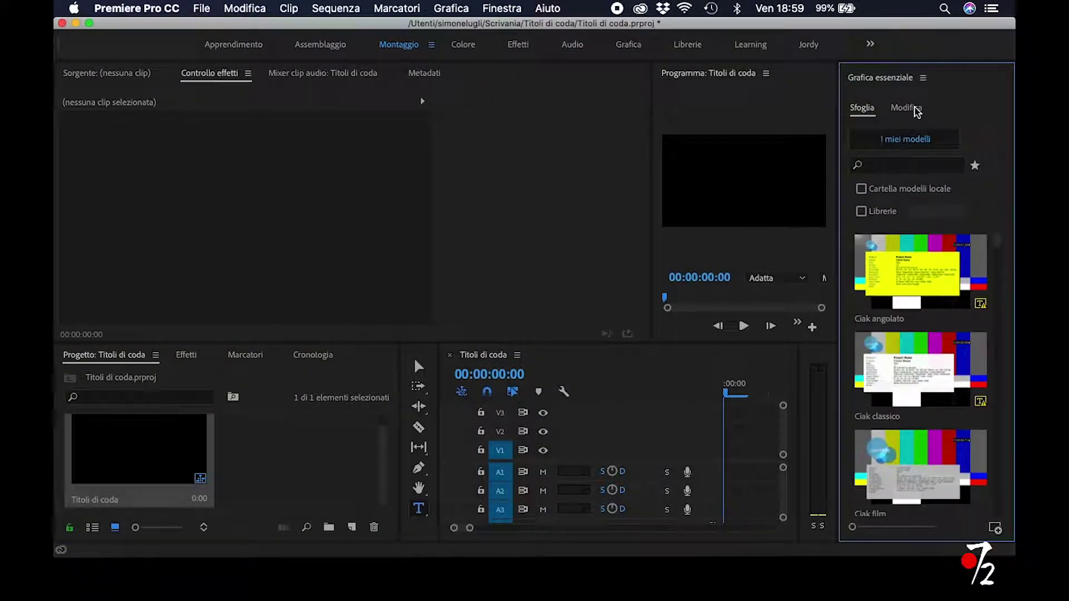
click(903, 111)
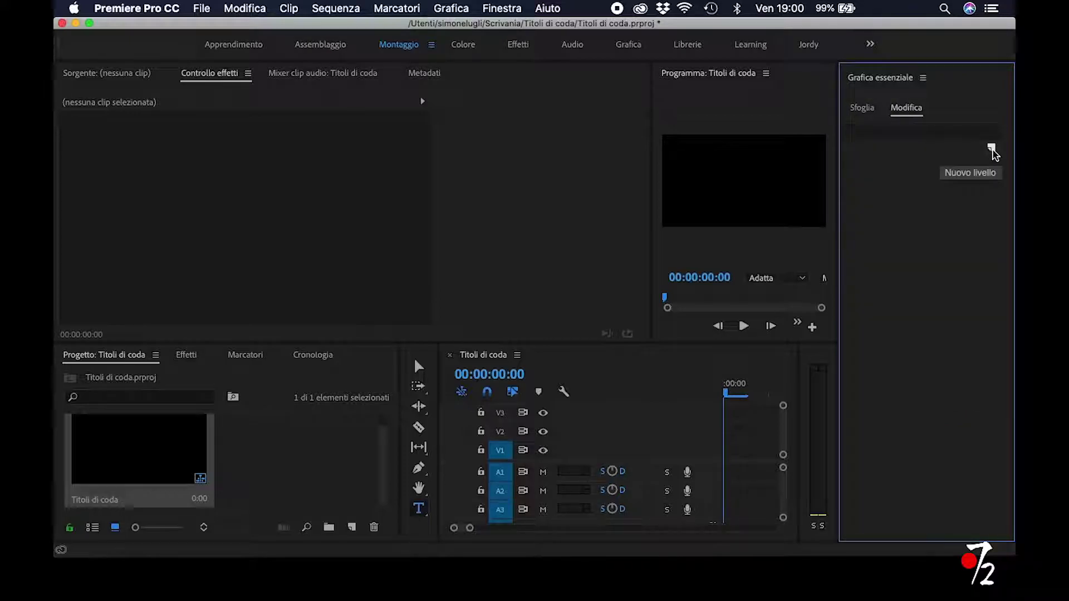
click(993, 149)
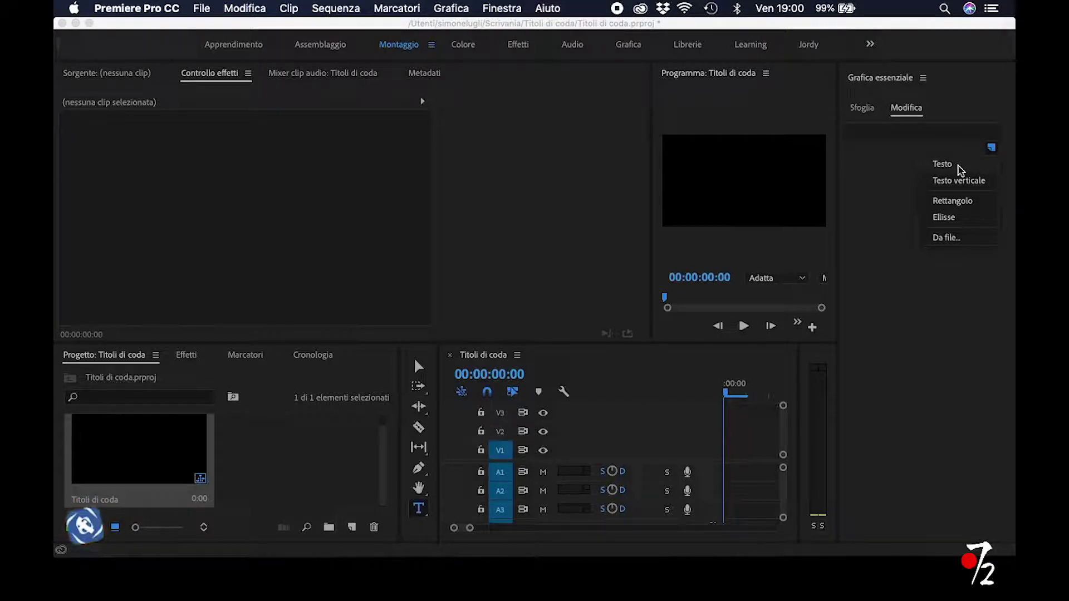
Step: Add a Testo layer to the sequence and widen the Program monitor
click(944, 167)
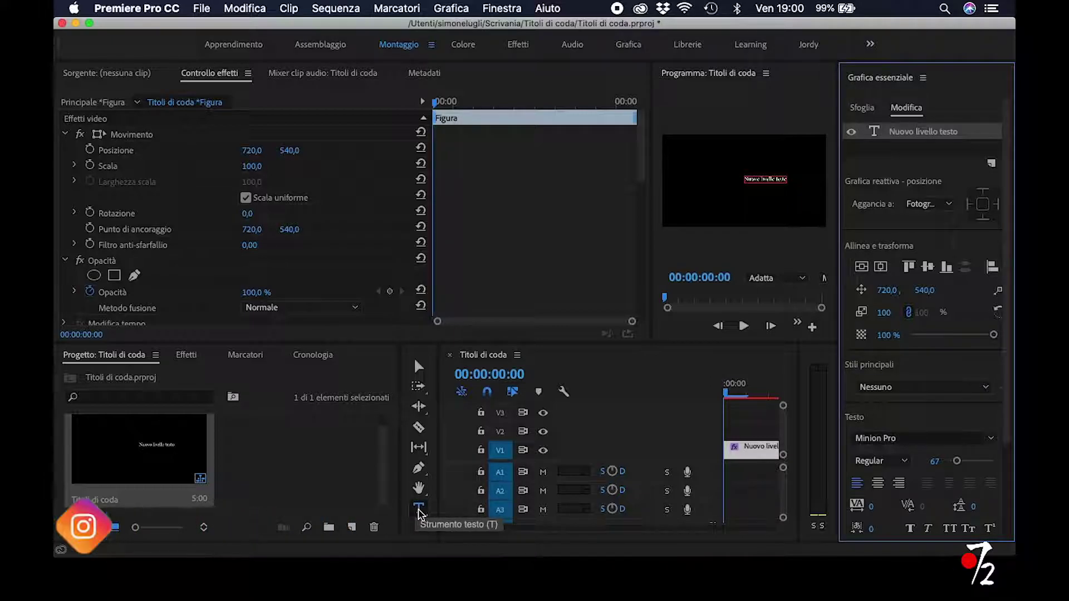
click(416, 510)
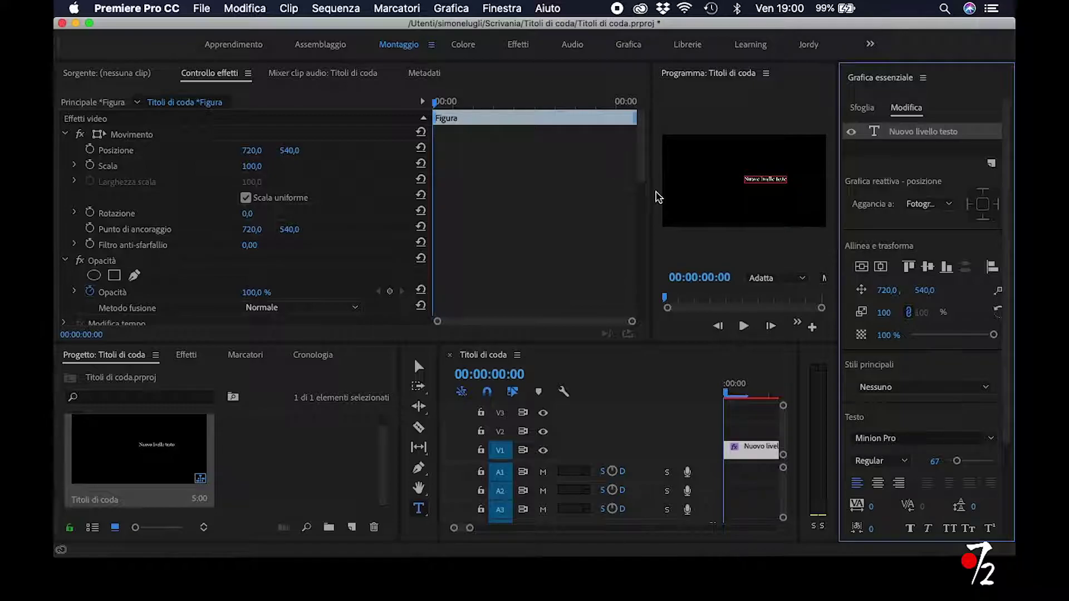
drag(651, 194, 396, 201)
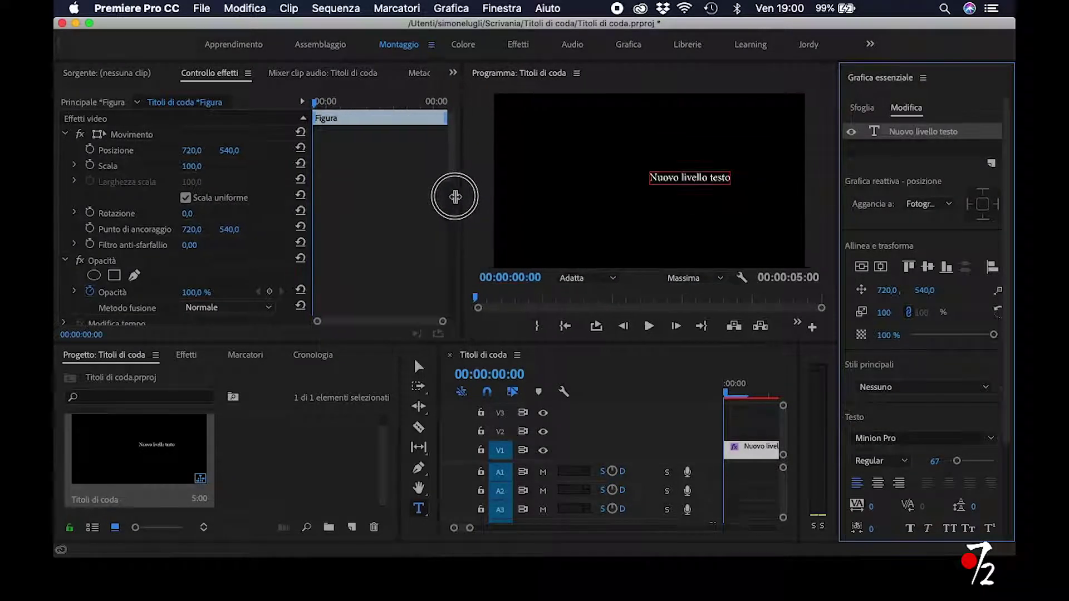
Step: Replace the 'Nuovo livello testo' placeholder with the pasted credits block starting 'Directed by'
click(643, 177)
triple_click(642, 177)
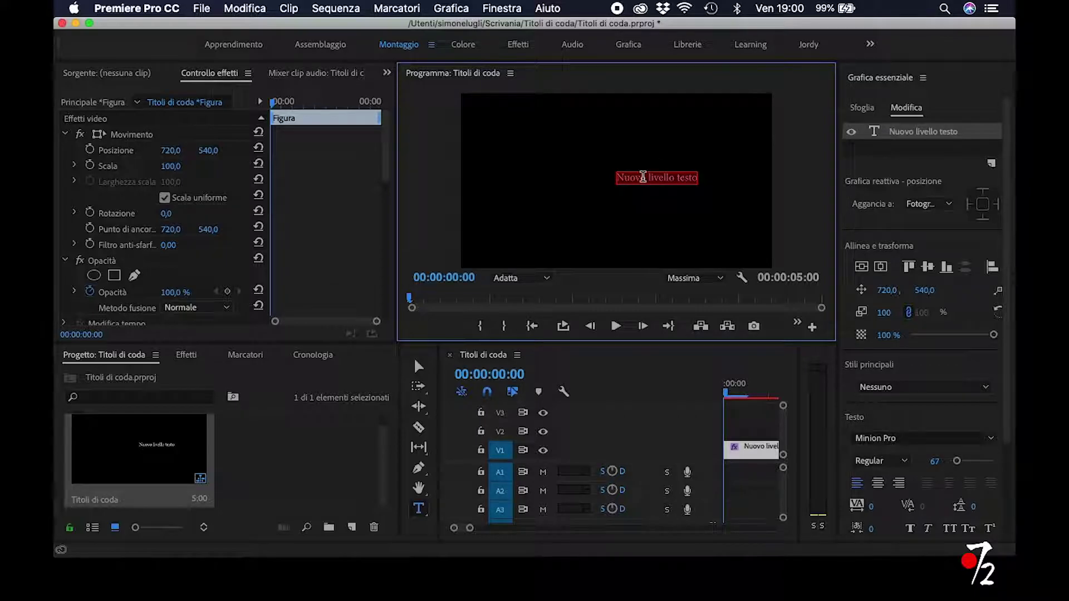
key(super+v)
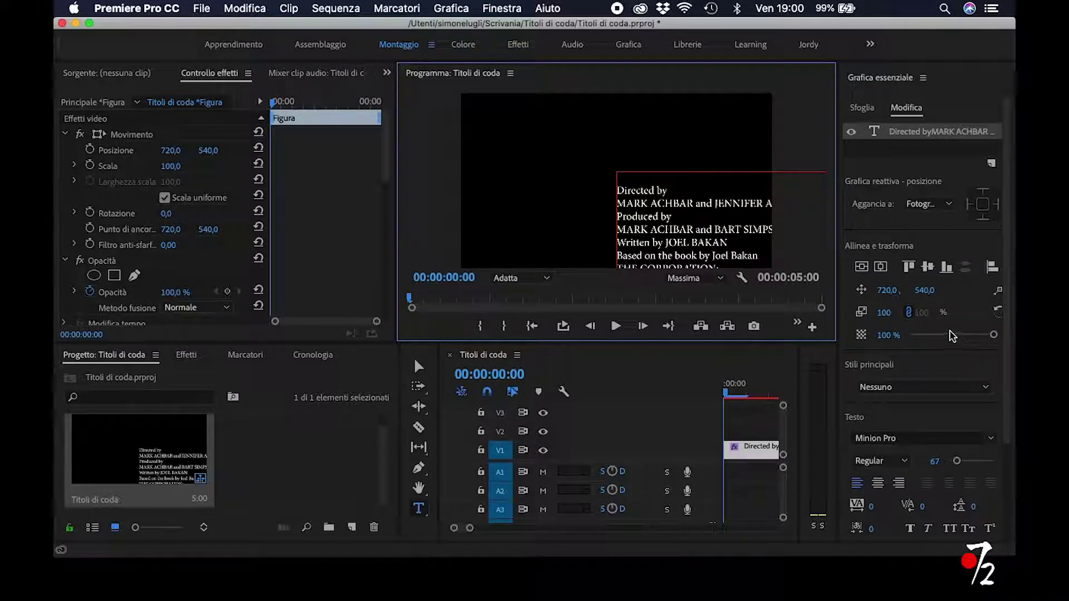
scroll(926, 332, down, 2)
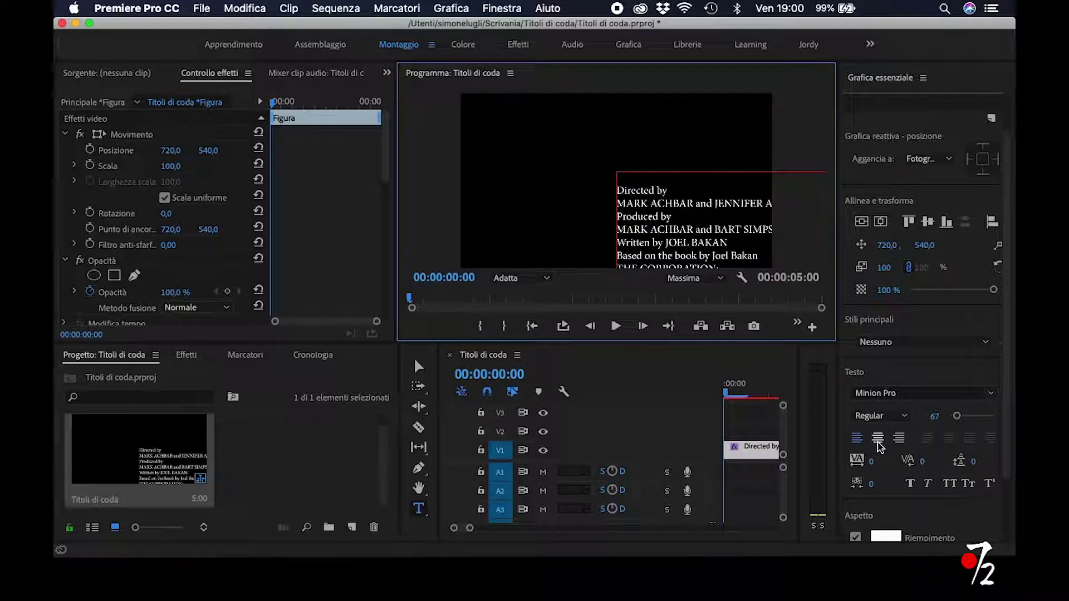
Step: Centre-align the credits text and set its font size to 55
click(878, 440)
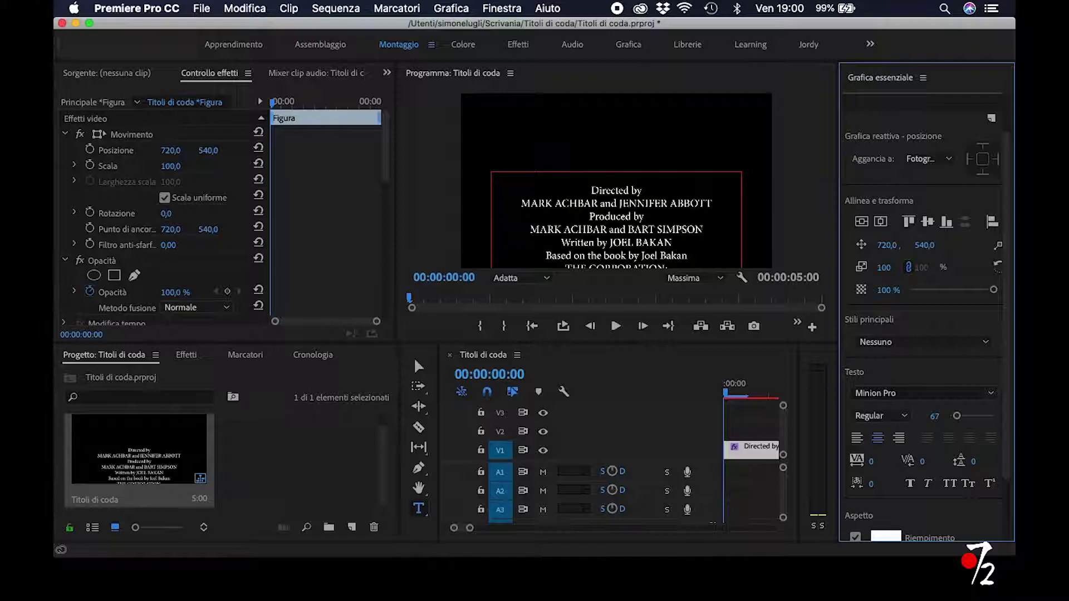
drag(731, 399, 765, 399)
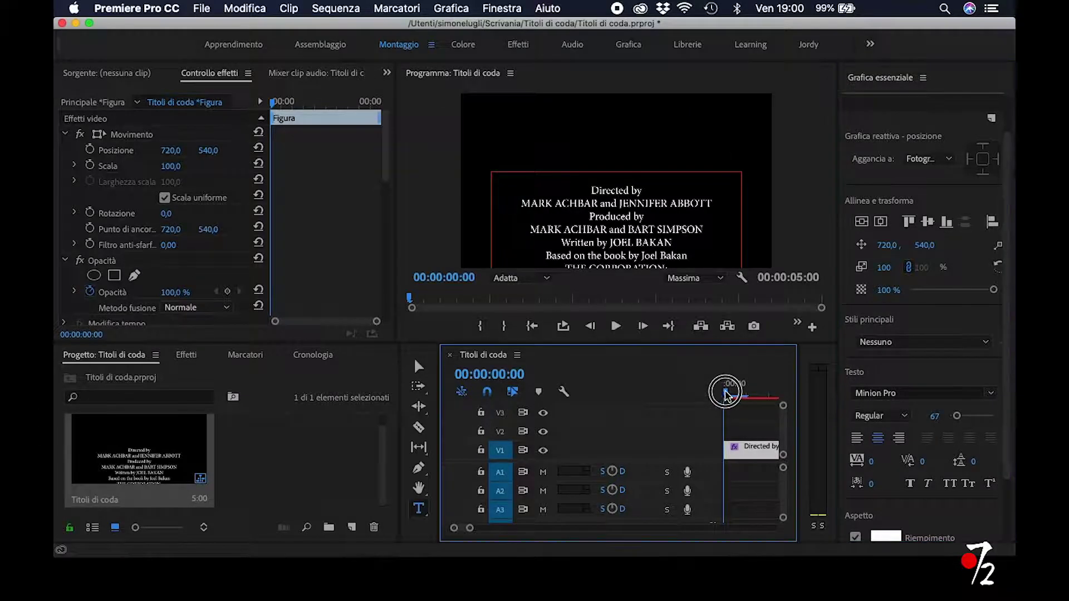
drag(764, 399, 771, 398)
click(752, 450)
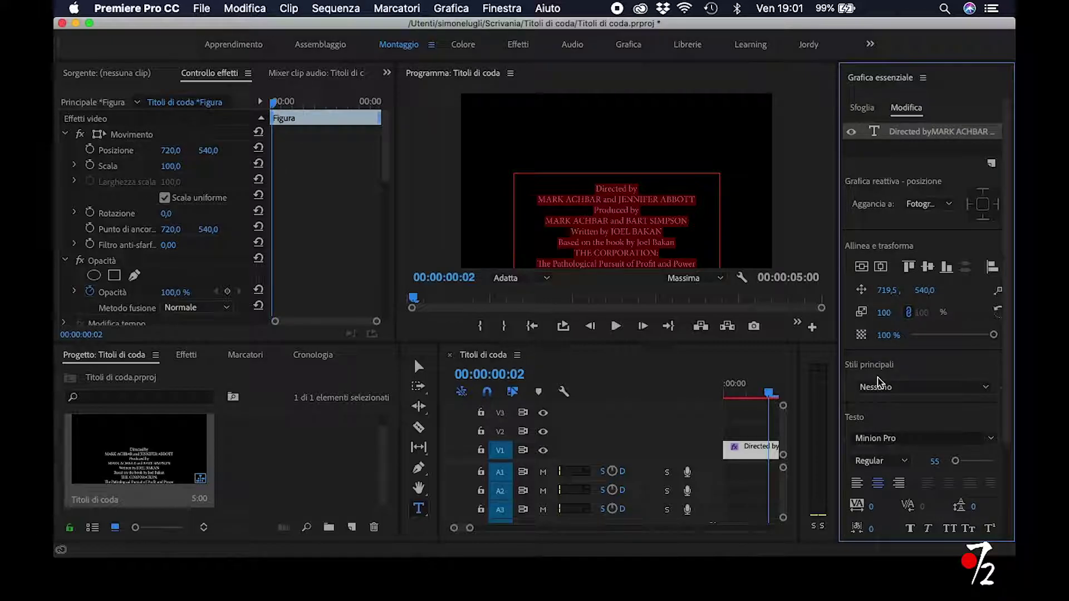
key(Escape)
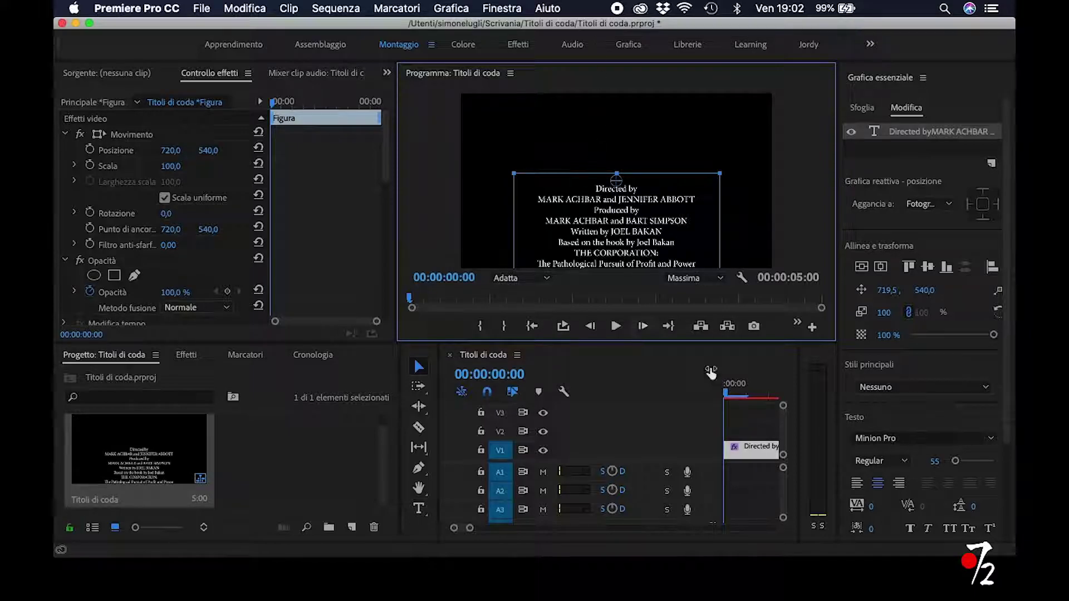
Step: Deselect the text layer so the Grafica reattiva - tempo options appear
click(736, 394)
mouse_move(735, 393)
mouse_down()
mouse_move(750, 397)
mouse_move(714, 398)
mouse_up()
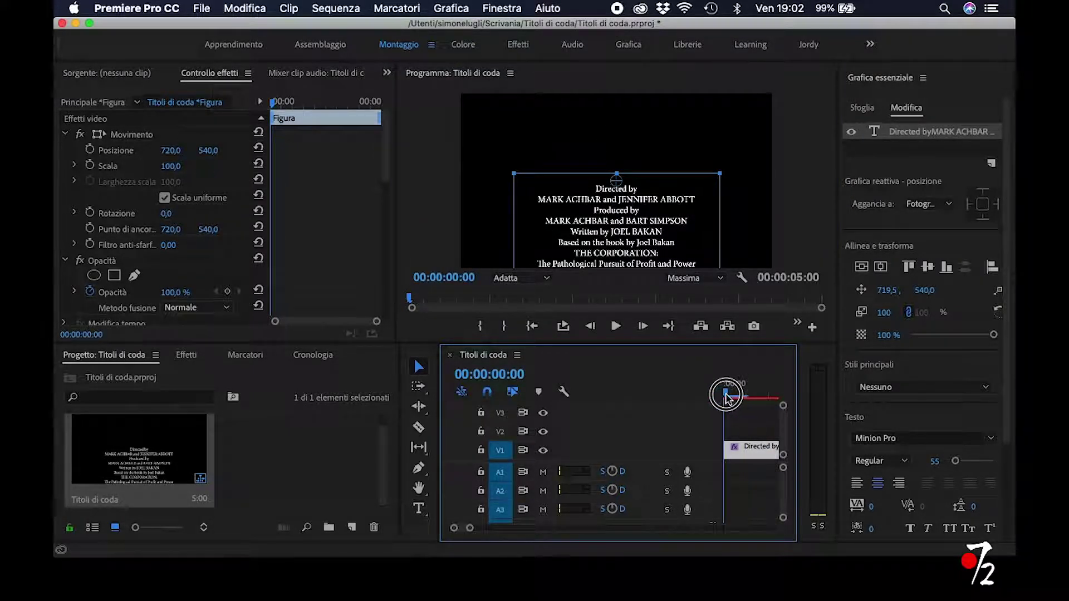
click(918, 161)
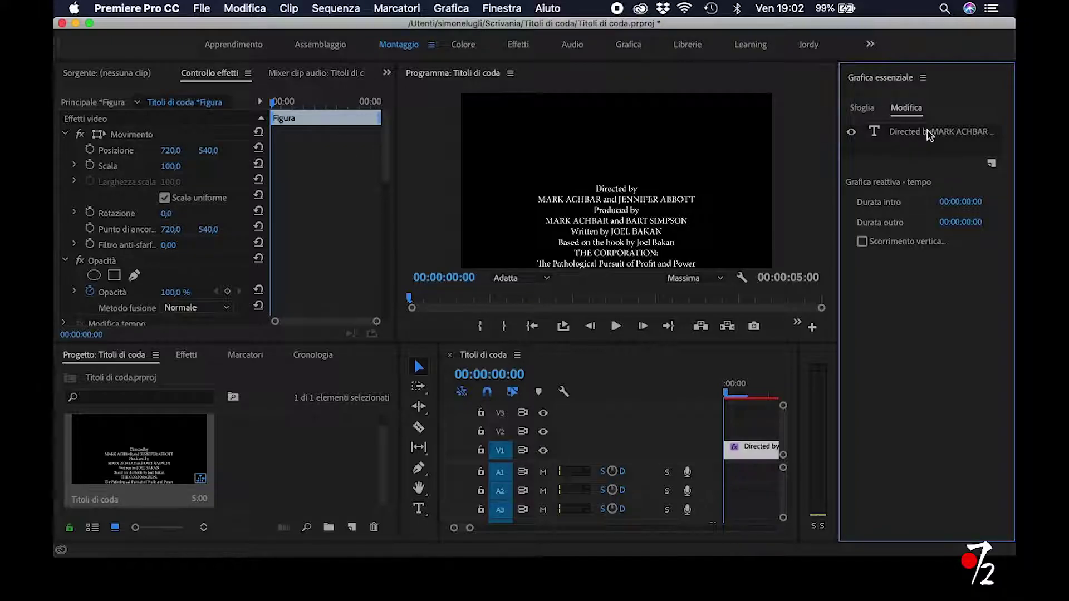
Step: Turn on Scorrimento verticale for the credits and widen the timeline panel
click(862, 242)
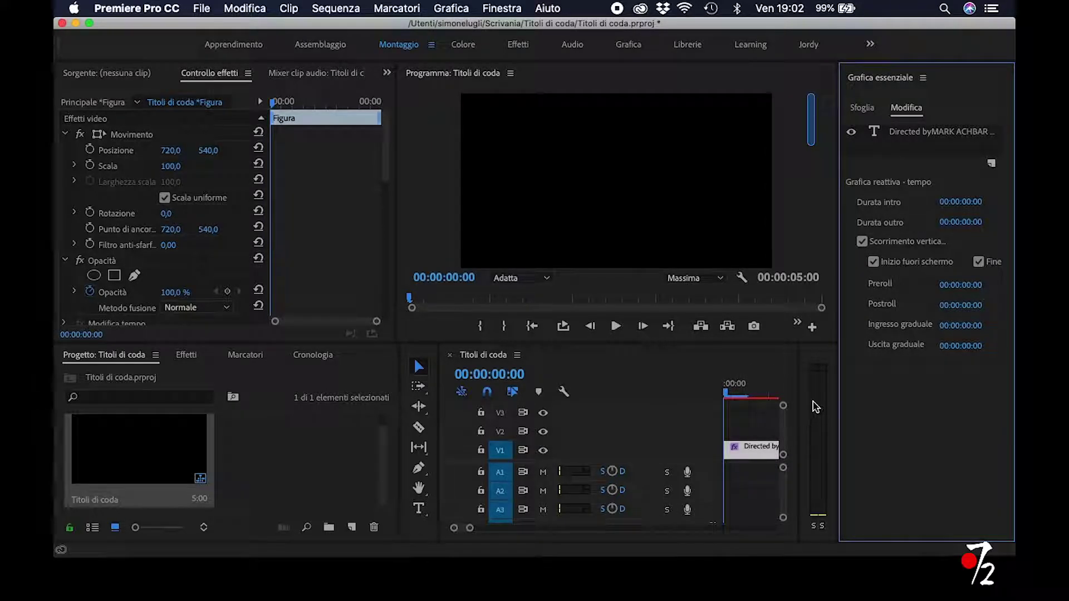
drag(438, 458, 287, 457)
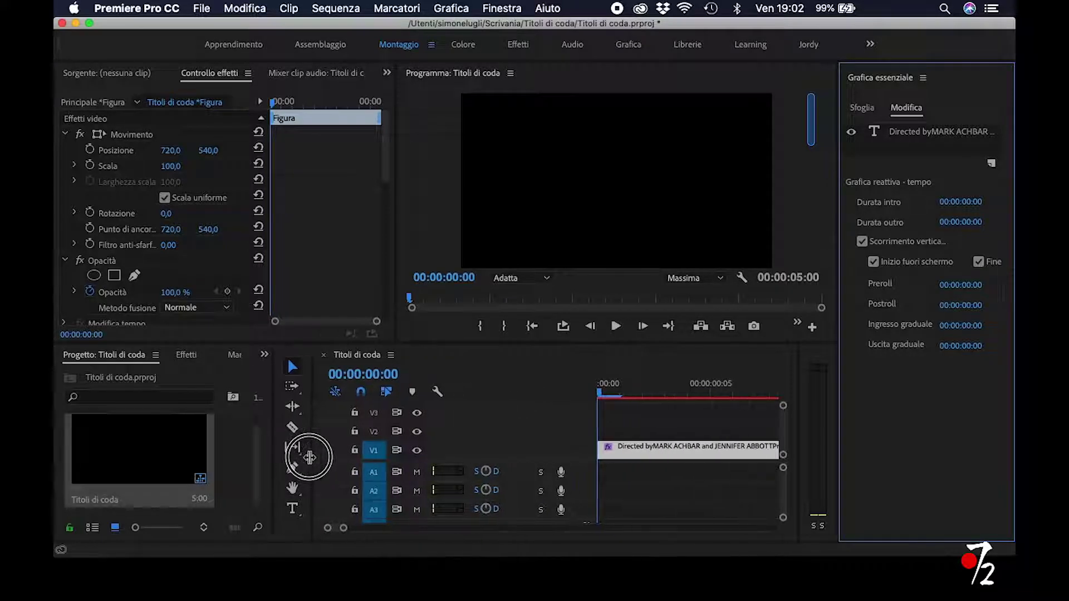
drag(318, 528, 403, 538)
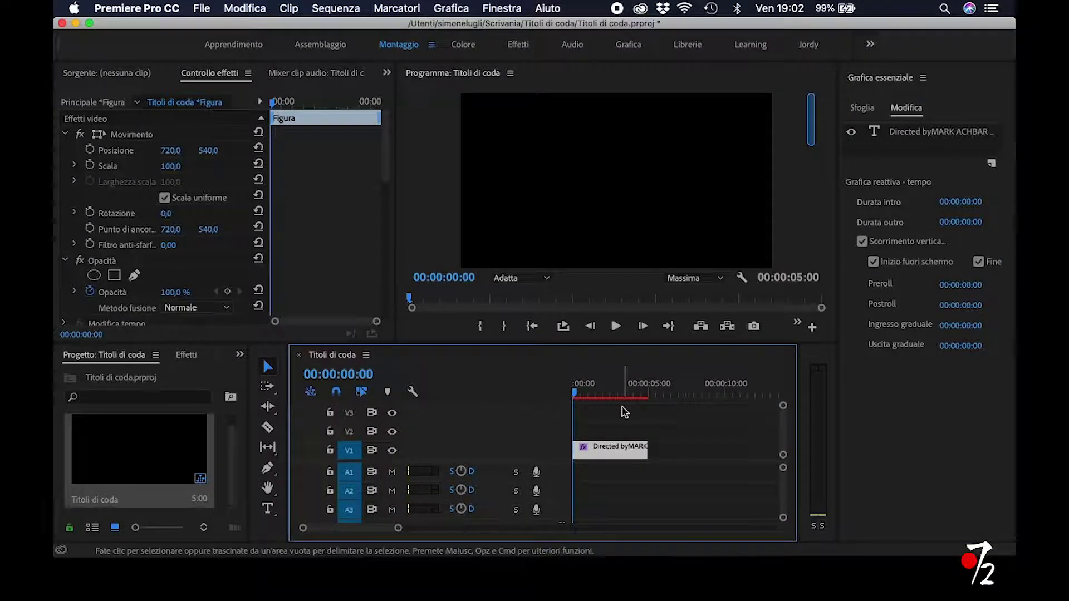
Step: Scrub and play the credits rolling upward over black into the middle of the list
drag(574, 398, 610, 402)
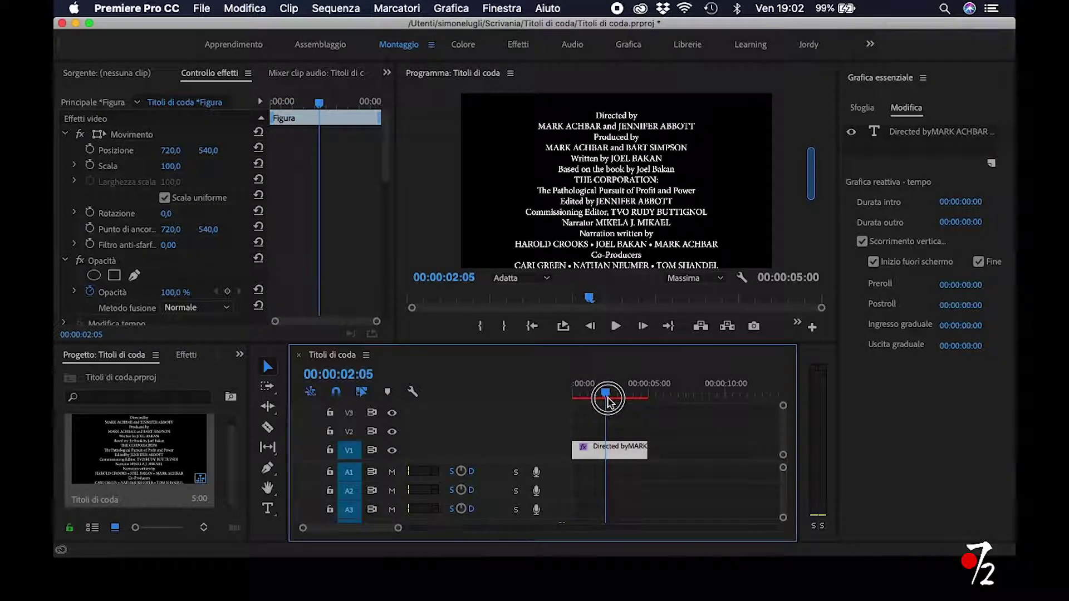
mouse_move(610, 402)
mouse_down()
mouse_move(622, 399)
mouse_move(549, 407)
mouse_up()
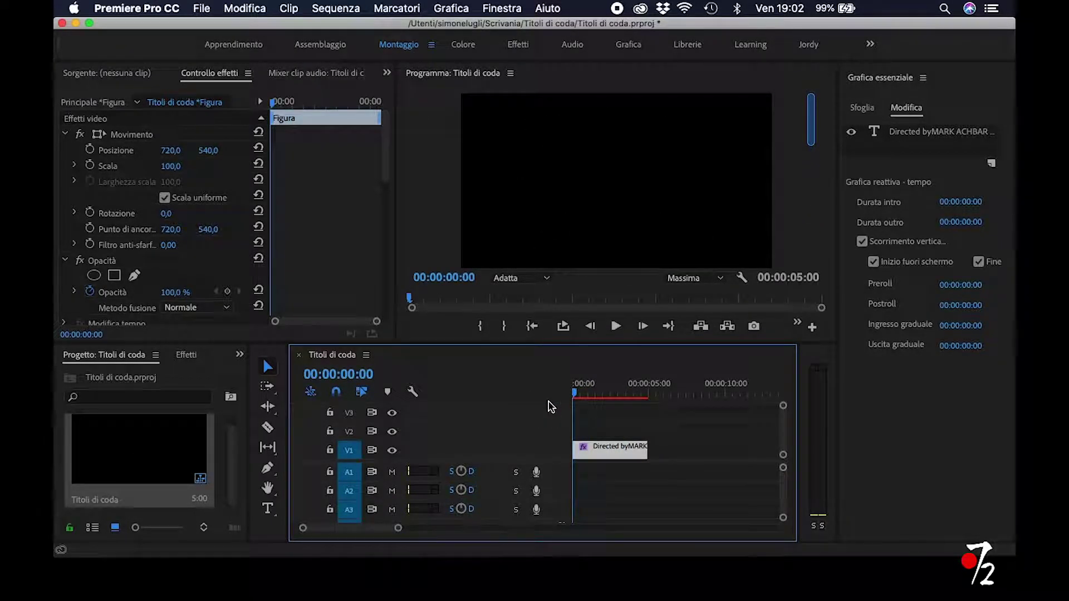
key(space)
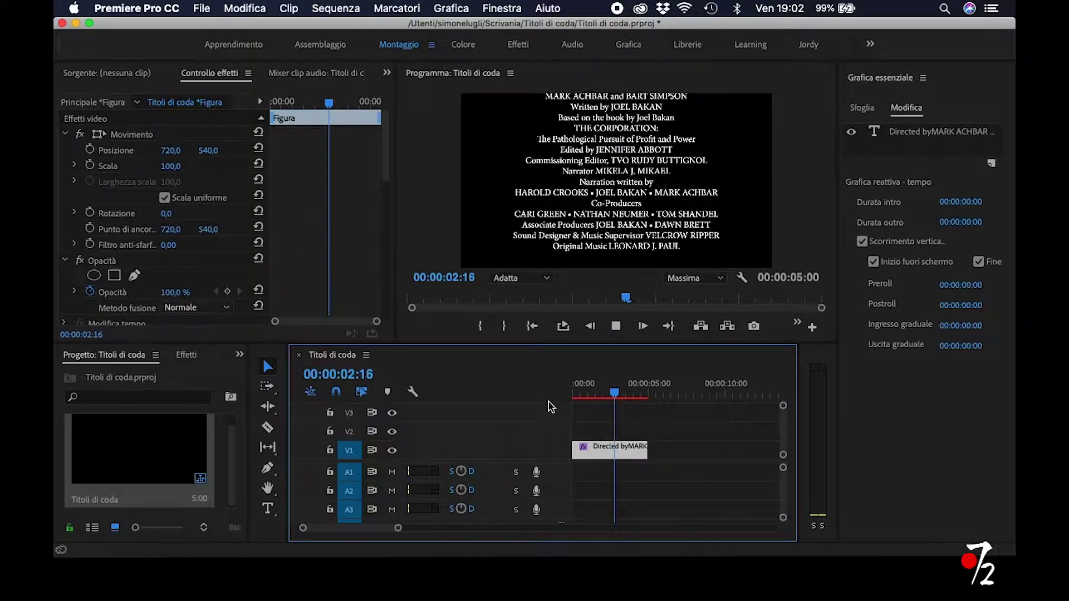
key(space)
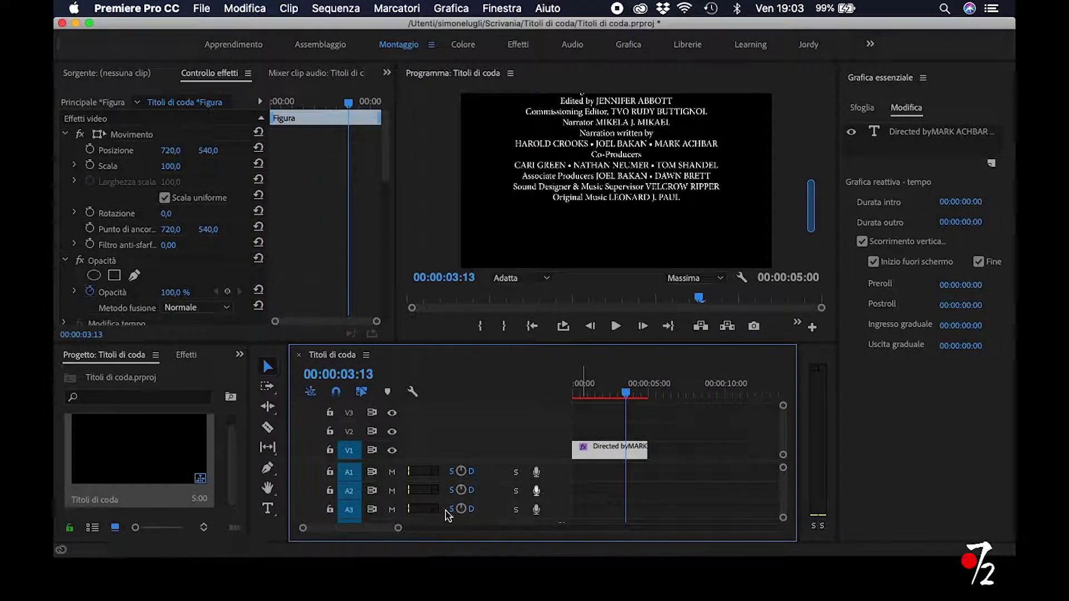
drag(398, 528, 479, 529)
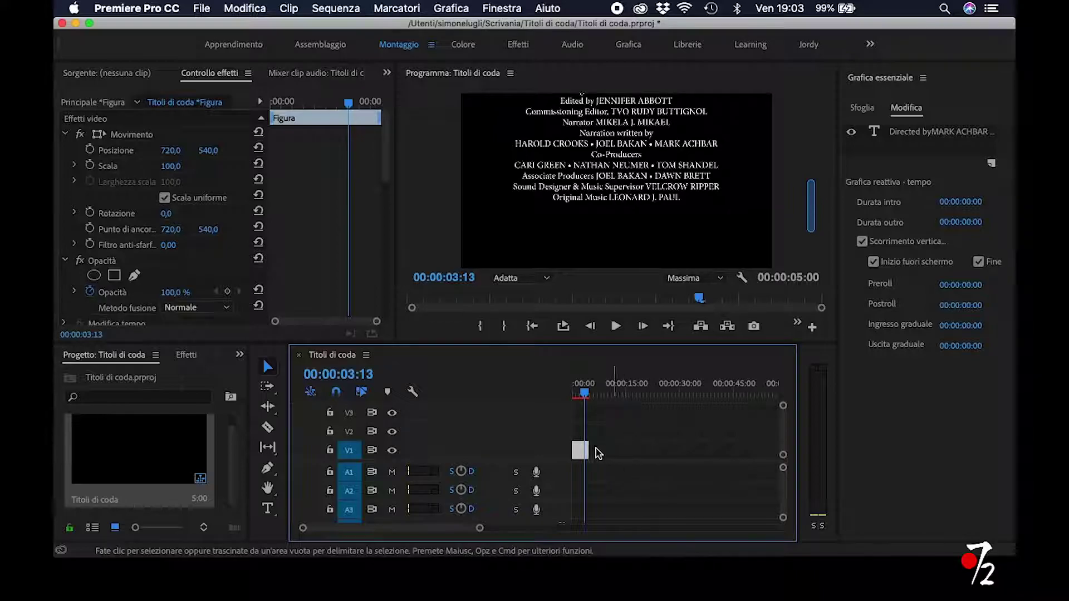
Step: Lengthen the credits clip to end at 00:00:34:11 and play the slower roll from the start
drag(606, 450, 720, 452)
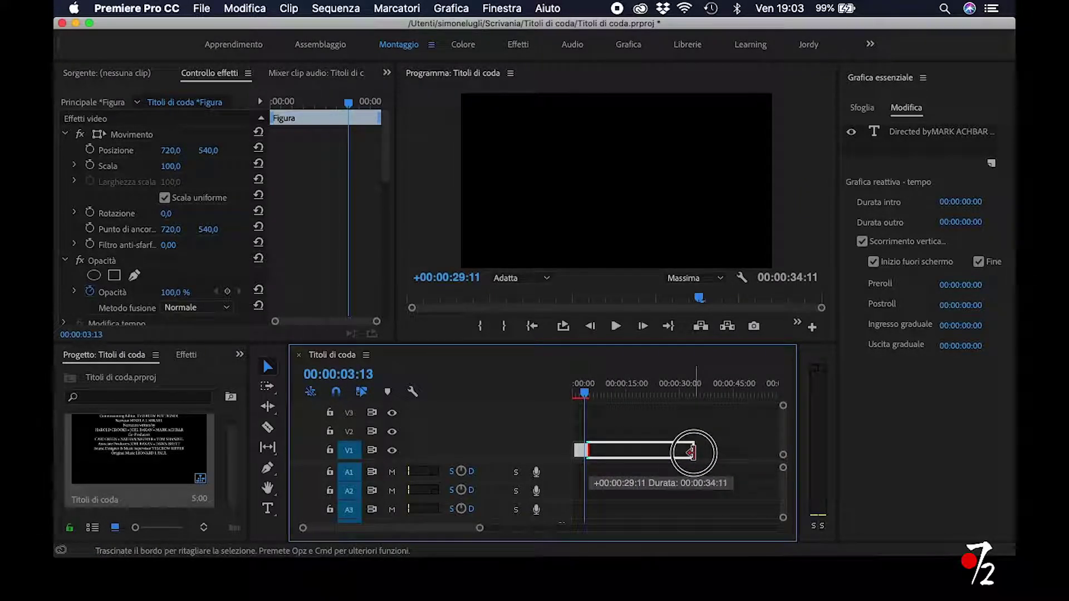
drag(720, 452, 694, 452)
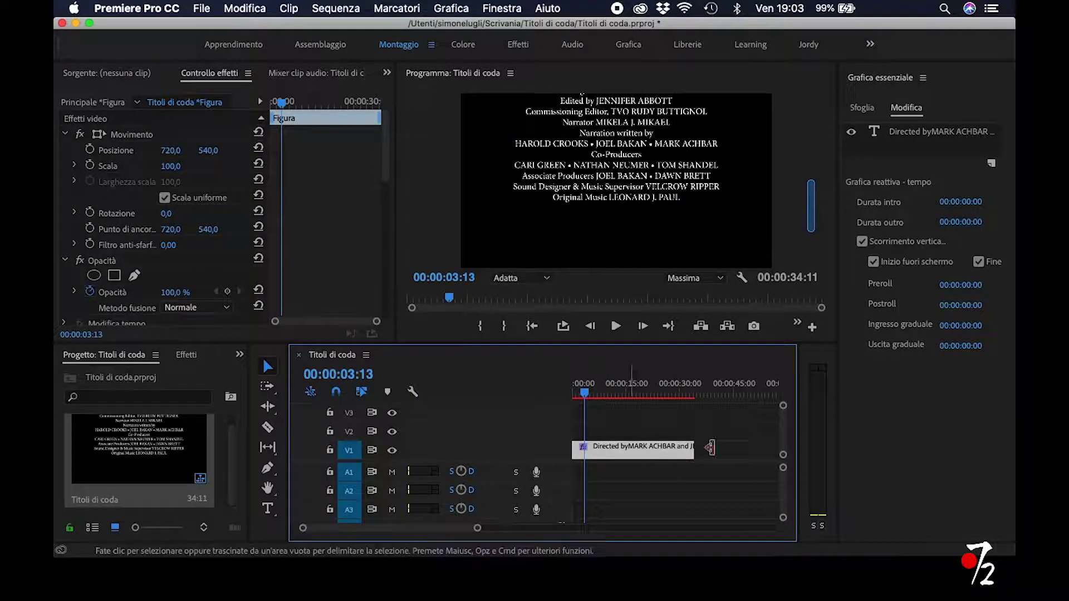
drag(569, 388, 545, 398)
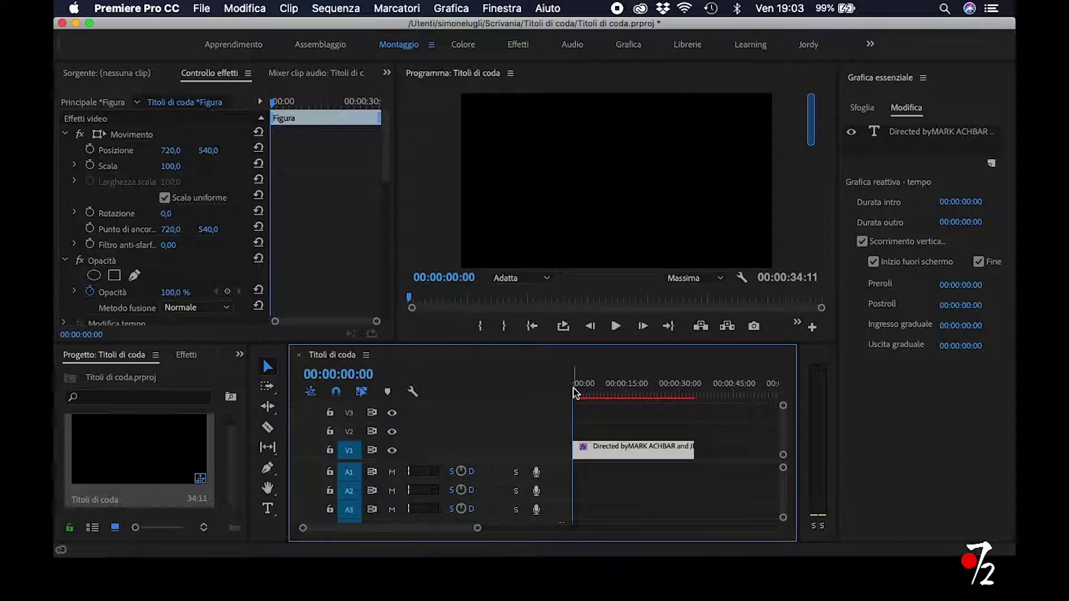
key(space)
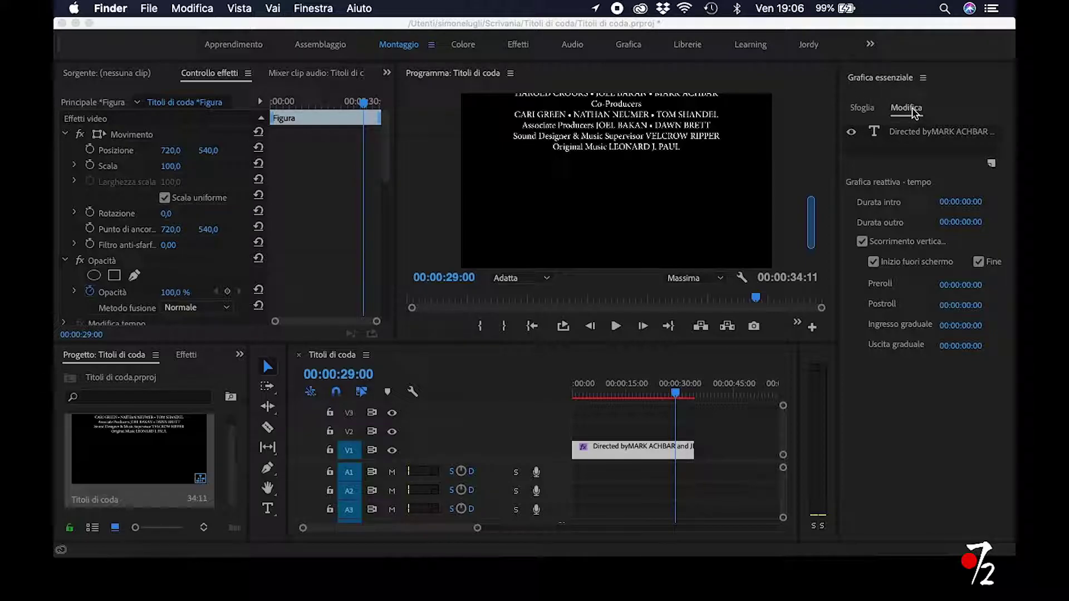
Step: Import S72.png from the Desktop as a Da file layer in the credits graphic
click(992, 167)
click(992, 166)
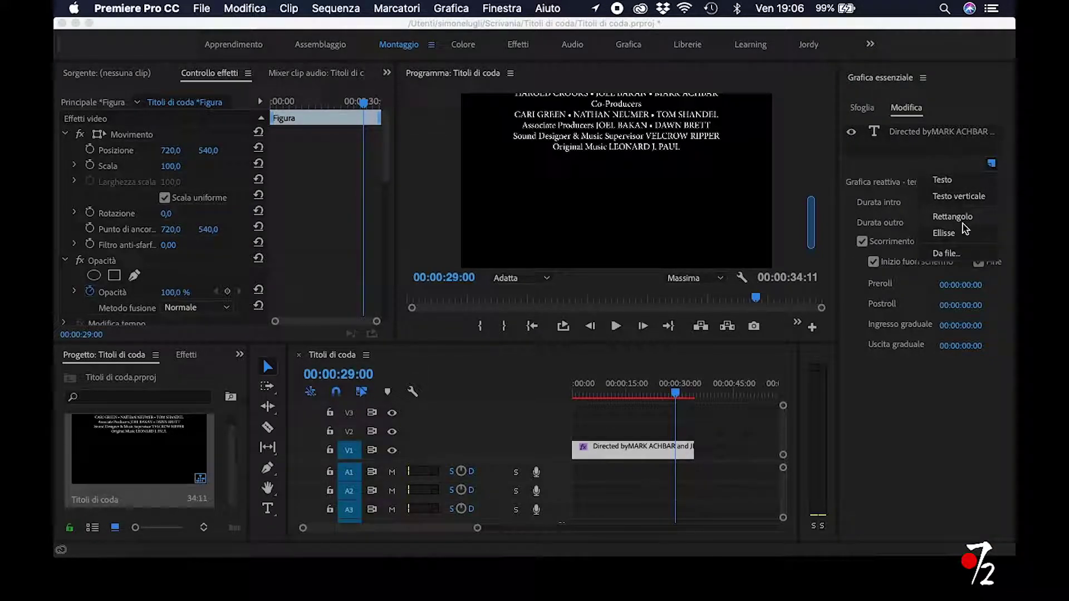
click(947, 255)
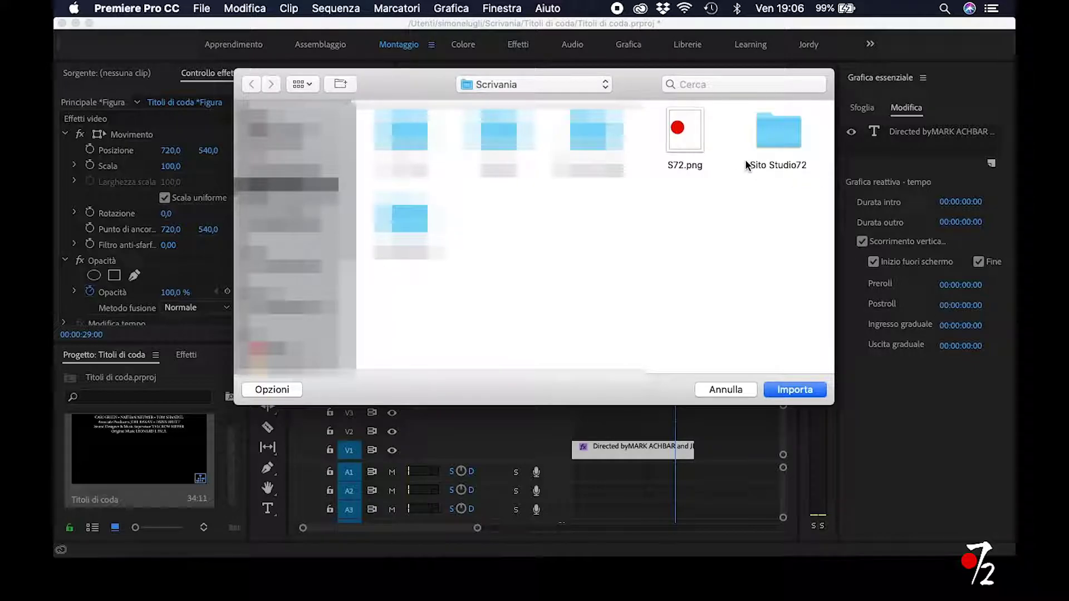
click(693, 123)
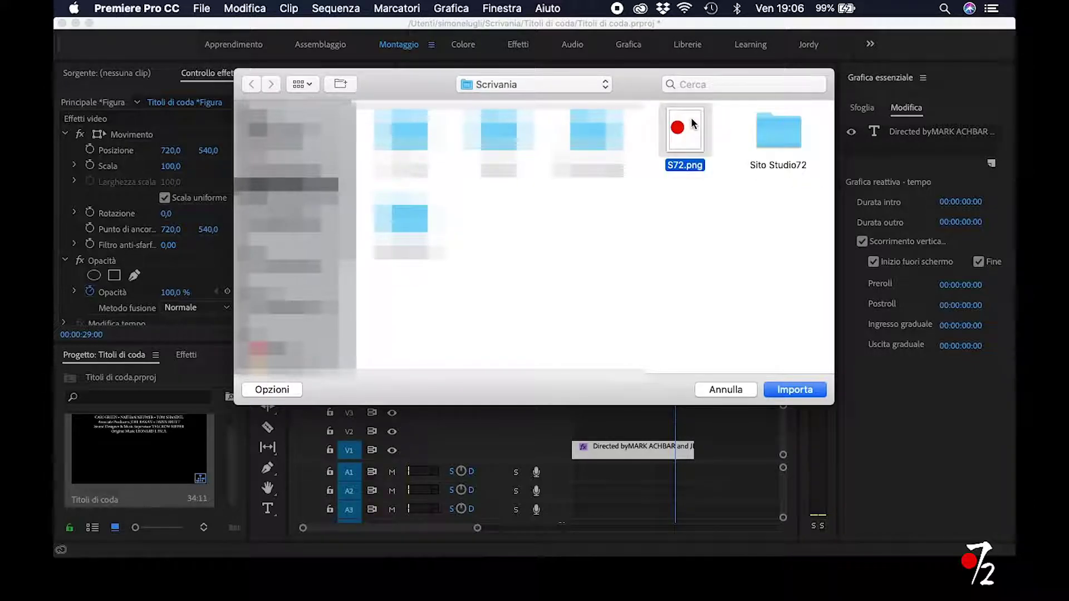
click(796, 391)
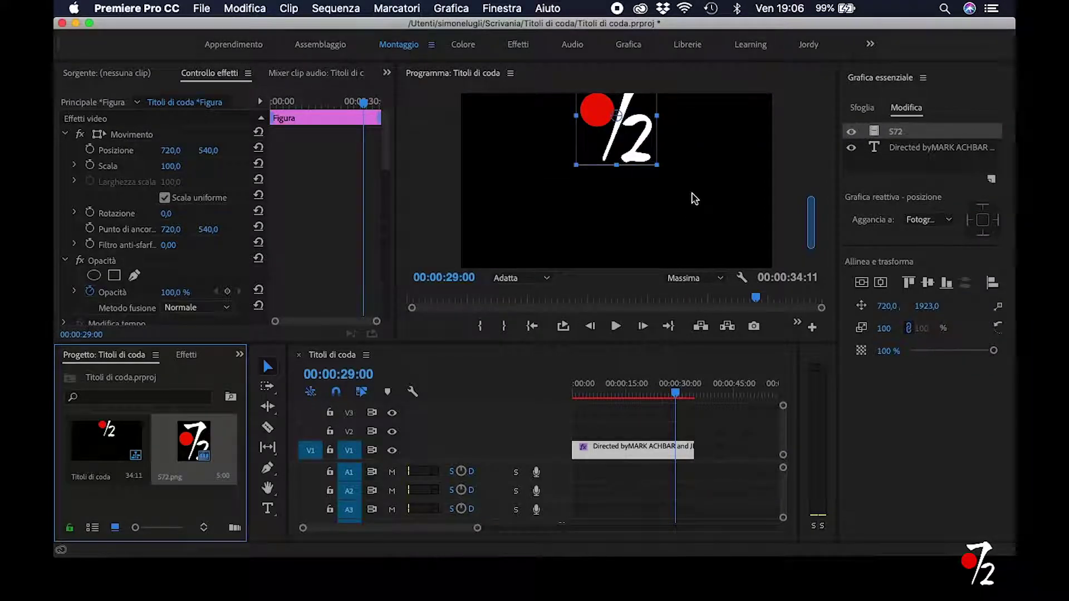
Step: Scale the S72 logo to 45%, centre it at 720.5, 1995, and scrub to check
drag(813, 239, 813, 218)
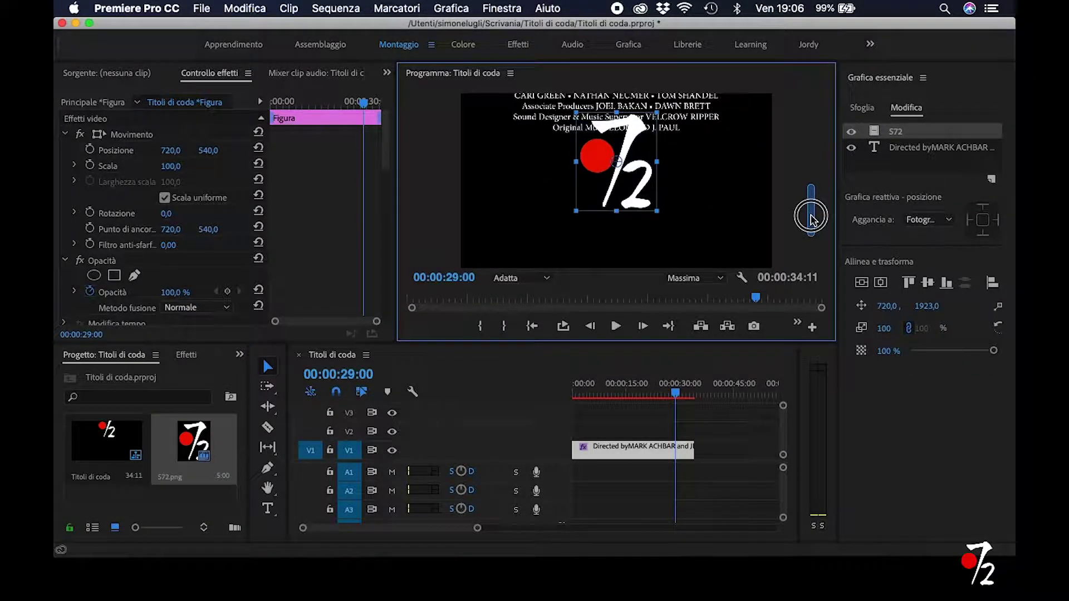
scroll(811, 217, down, 5)
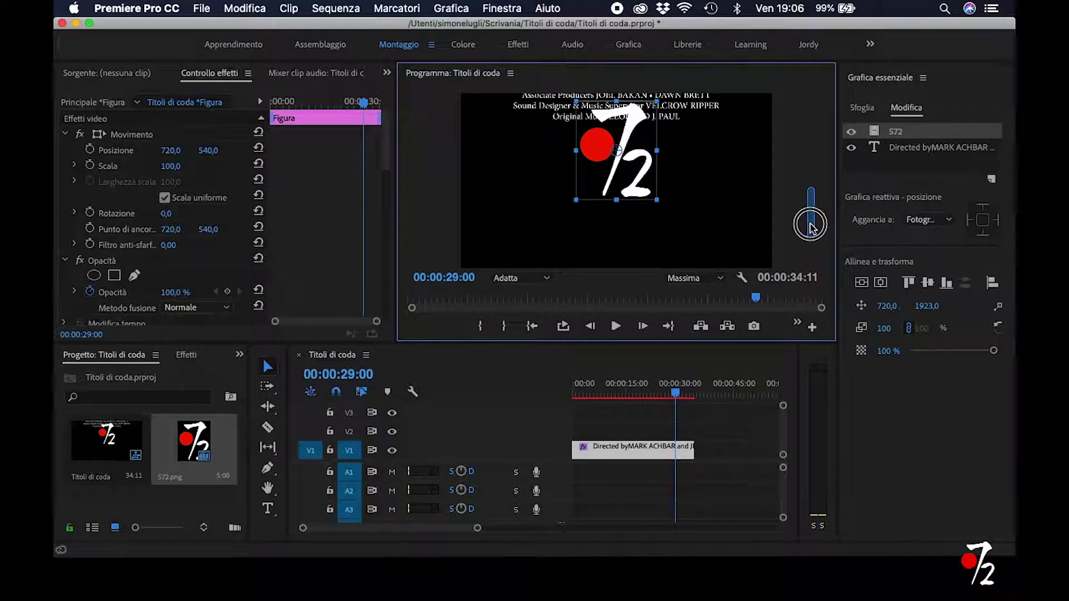
scroll(809, 218, up, 3)
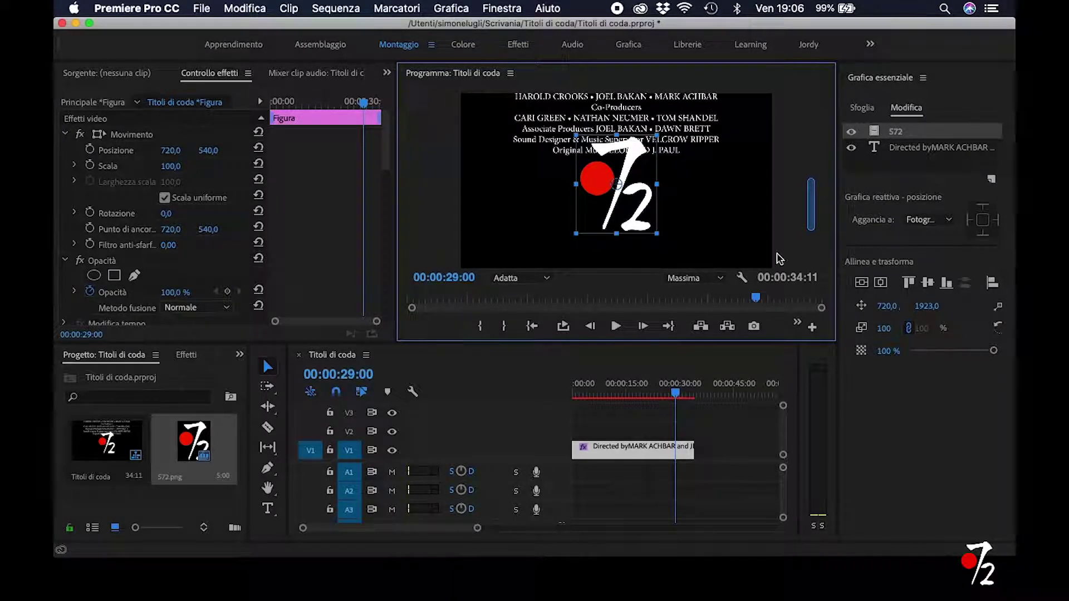
drag(887, 329, 841, 329)
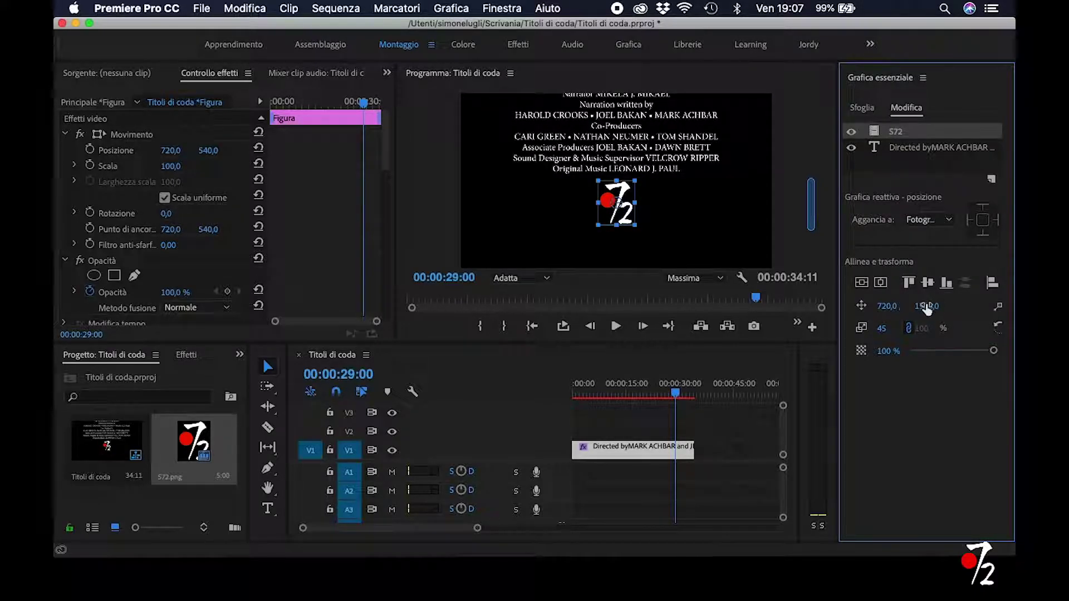
drag(928, 310, 935, 310)
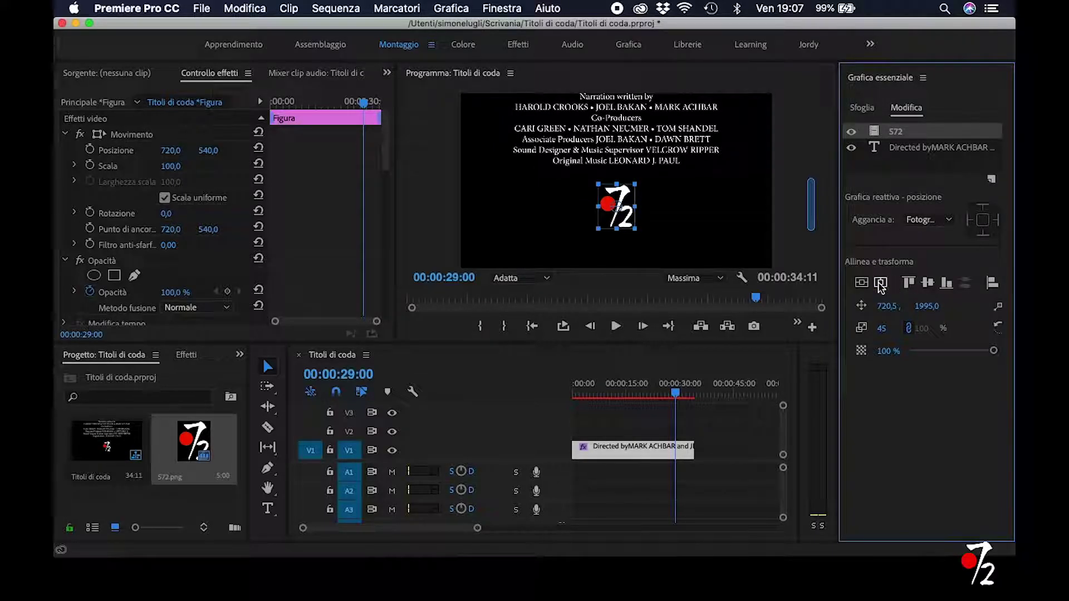
drag(676, 396, 515, 394)
mouse_move(589, 396)
mouse_down()
mouse_move(680, 396)
mouse_move(653, 394)
mouse_move(661, 394)
mouse_up()
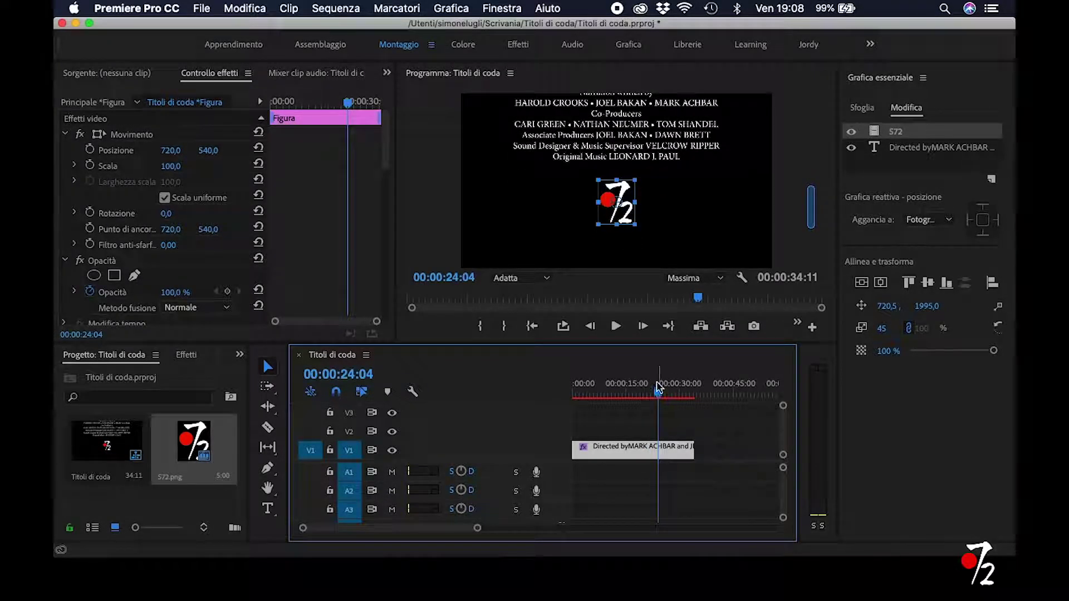
Step: Deselect the logo and list the new layer types: Testo, Testo verticale, Rettangolo, Ellisse, Da file
click(855, 200)
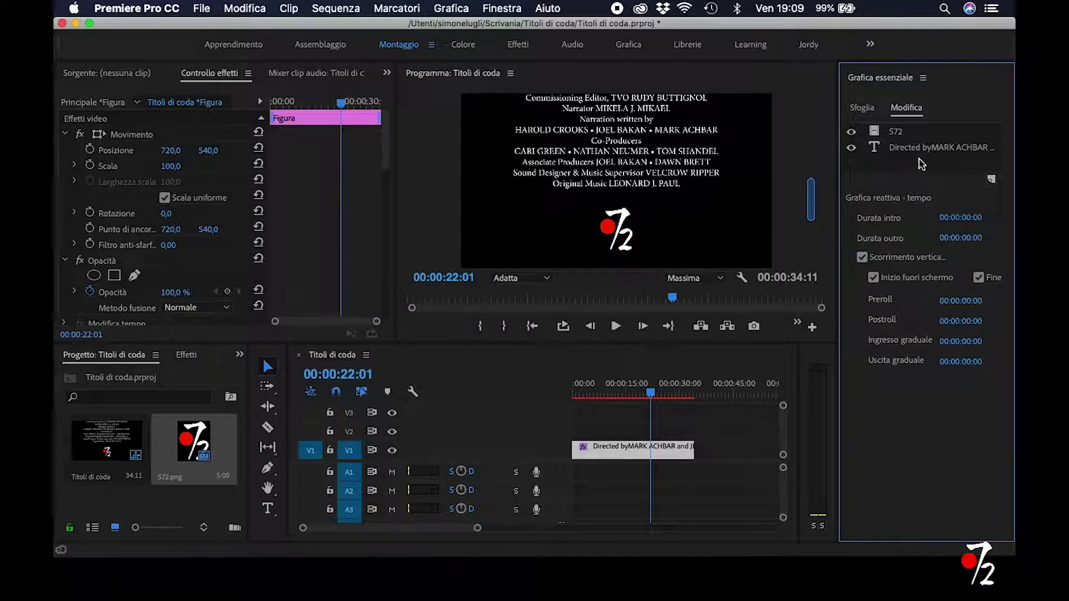
click(993, 180)
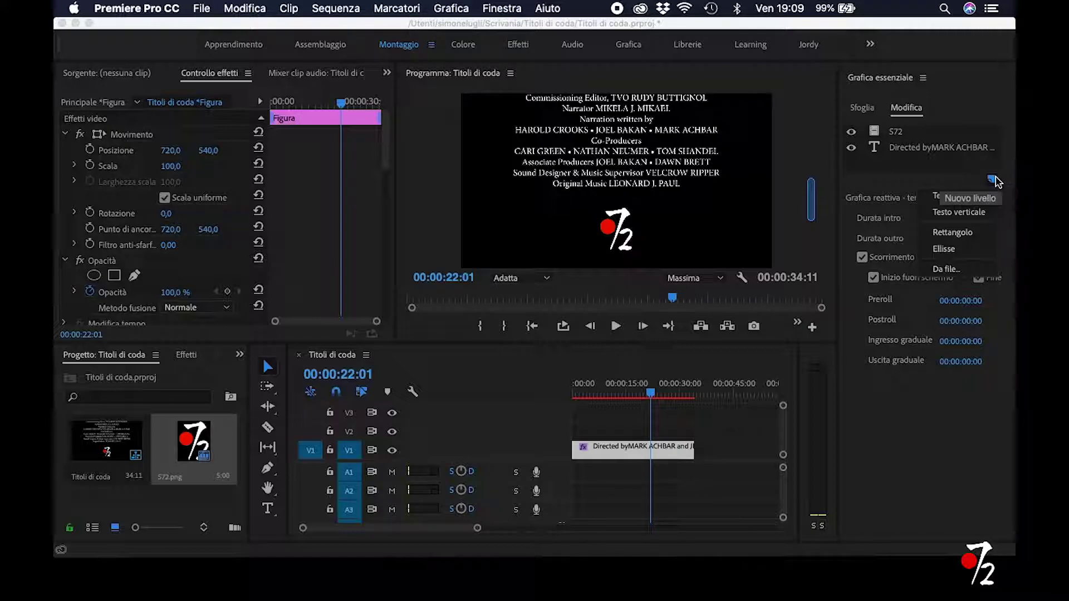
Step: Add a grey rectangle shape layer, Forma 01, and resize it from its bottom edge
click(953, 245)
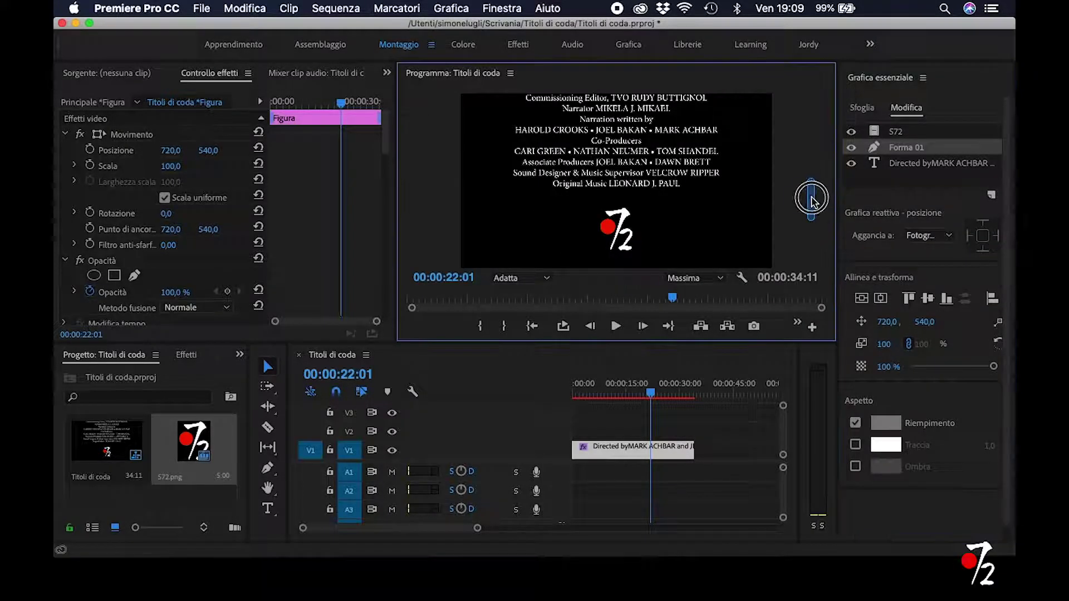
drag(812, 201, 812, 161)
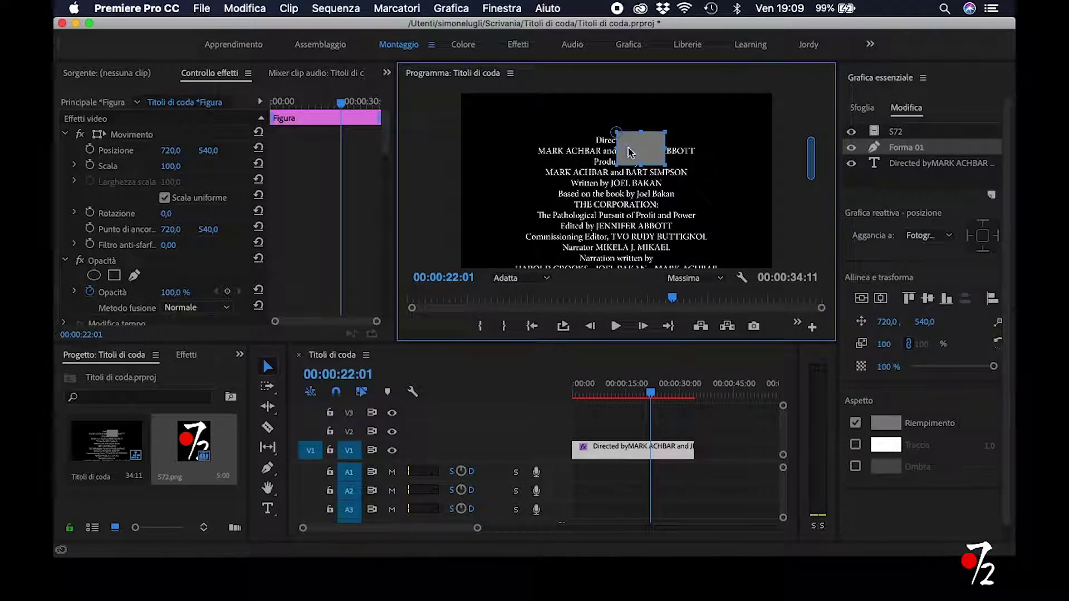
drag(641, 162, 629, 253)
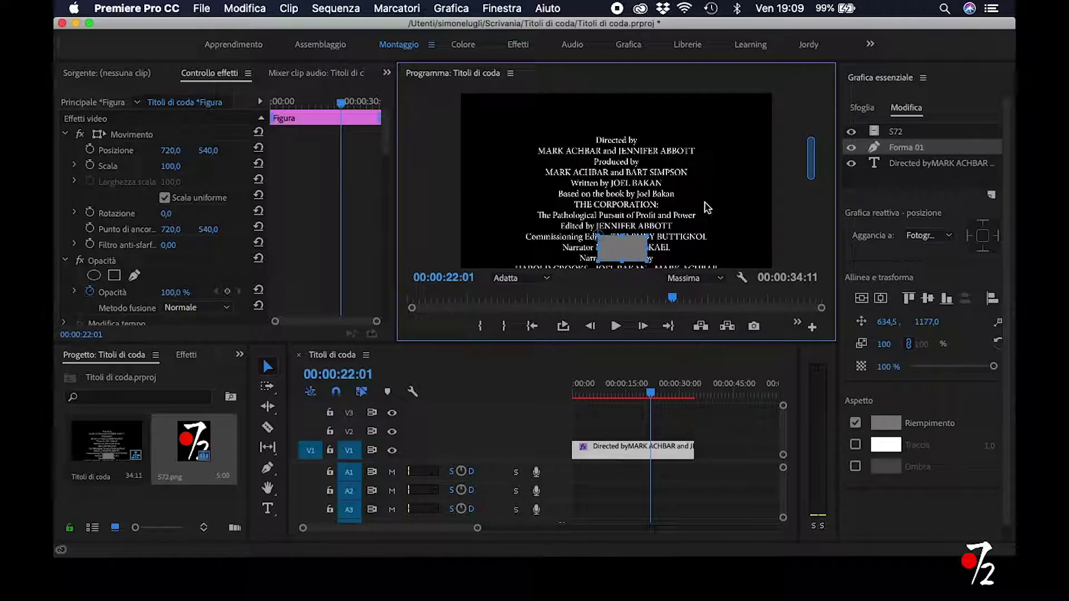
Step: Move the grey shape down over the S72 logo and shorten it from its top edge
scroll(706, 205, down, 4)
drag(623, 111, 617, 204)
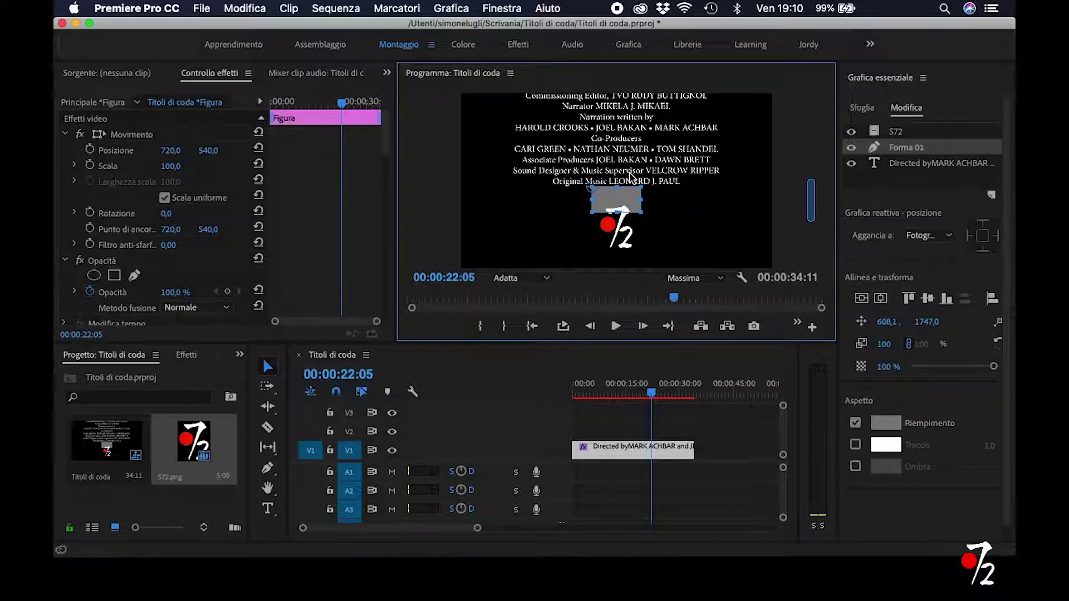
drag(622, 190, 618, 204)
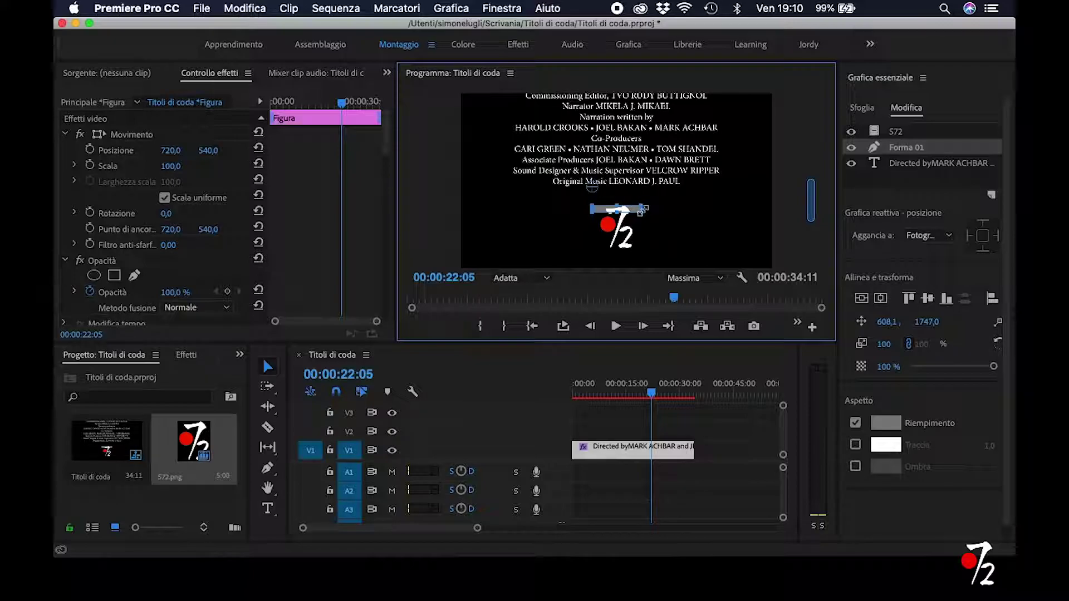
click(524, 278)
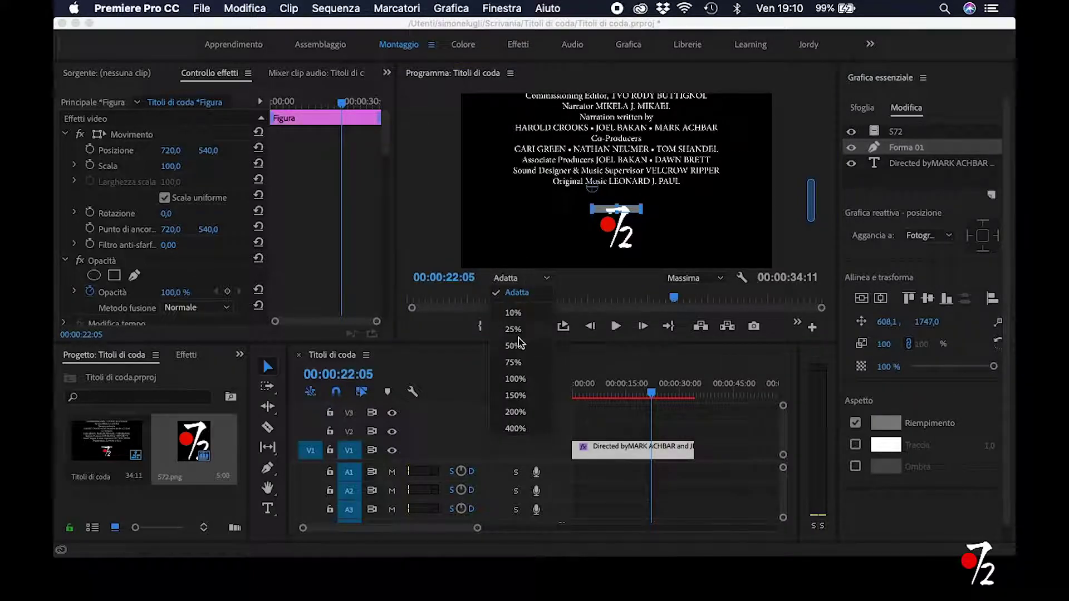
Step: At 100% monitor zoom, stretch the grey rectangle wider and thin it into a narrow bar
click(518, 384)
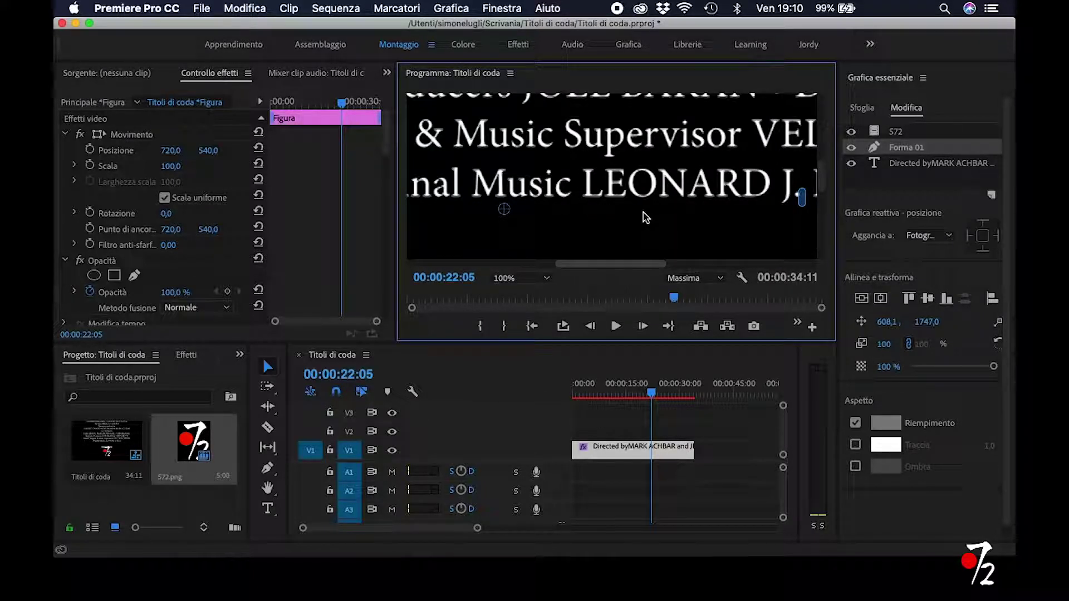
mouse_move(641, 209)
mouse_down()
mouse_move(664, 100)
mouse_move(661, 110)
mouse_up()
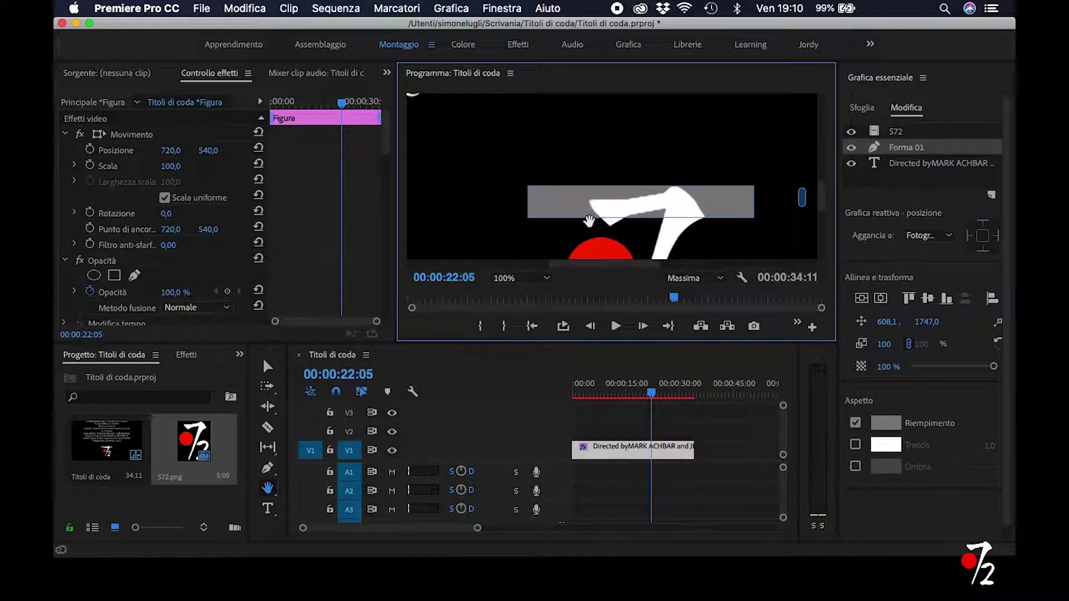
key(v)
drag(529, 204, 434, 201)
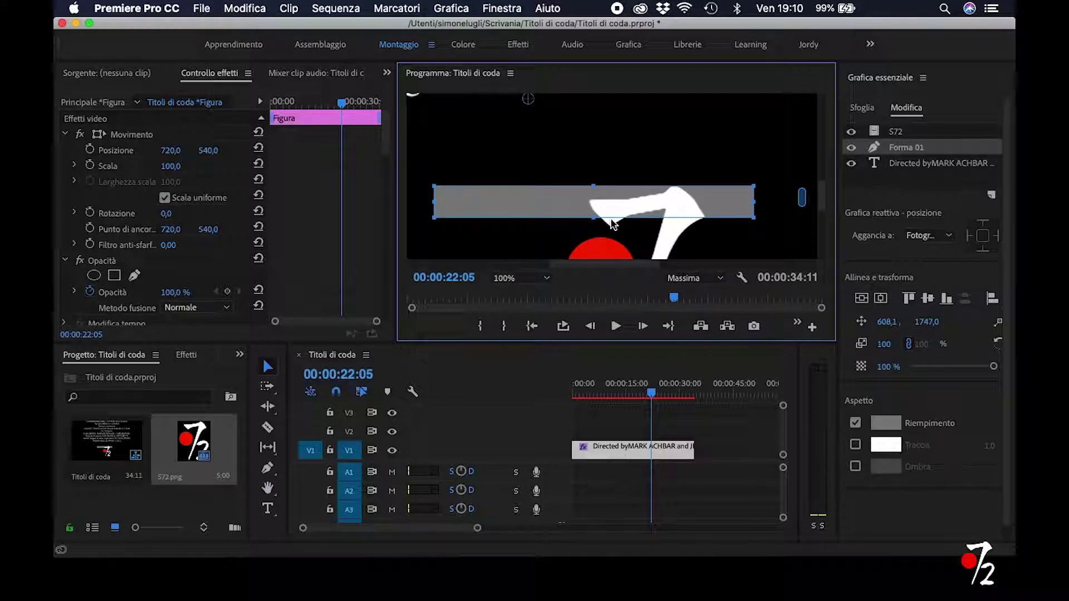
drag(589, 219, 589, 198)
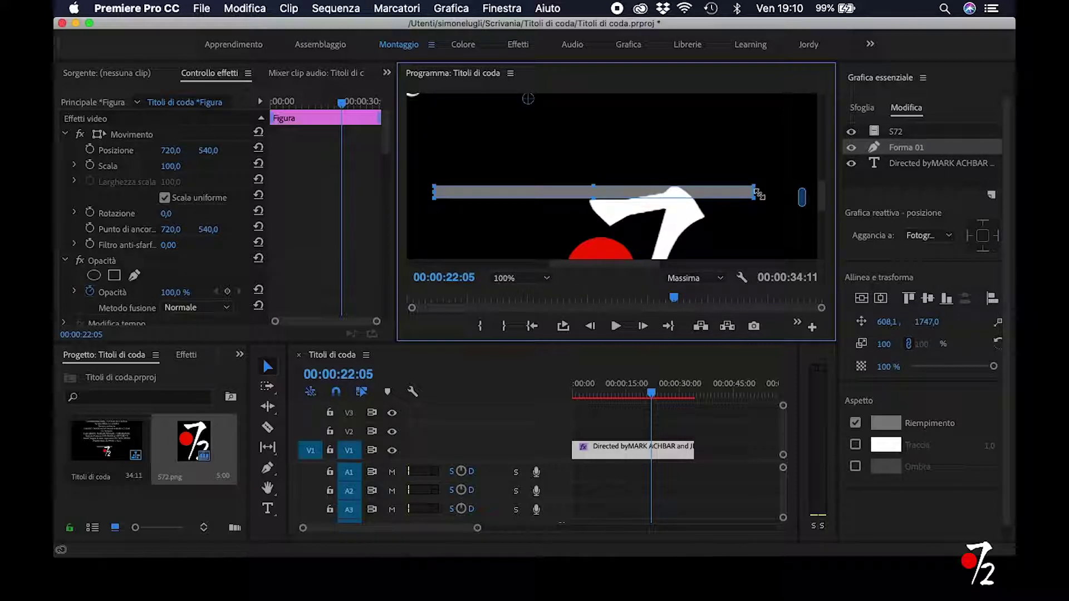
drag(762, 193, 798, 193)
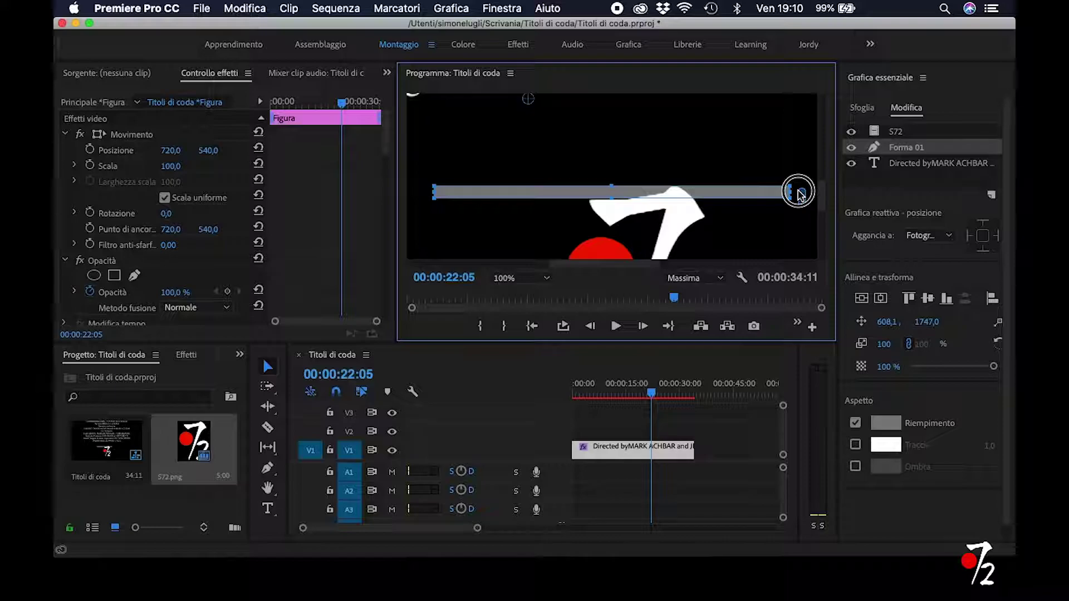
Step: At 75% zoom, place the bar just above the S72 logo, centred horizontally, then fit the frame
click(521, 278)
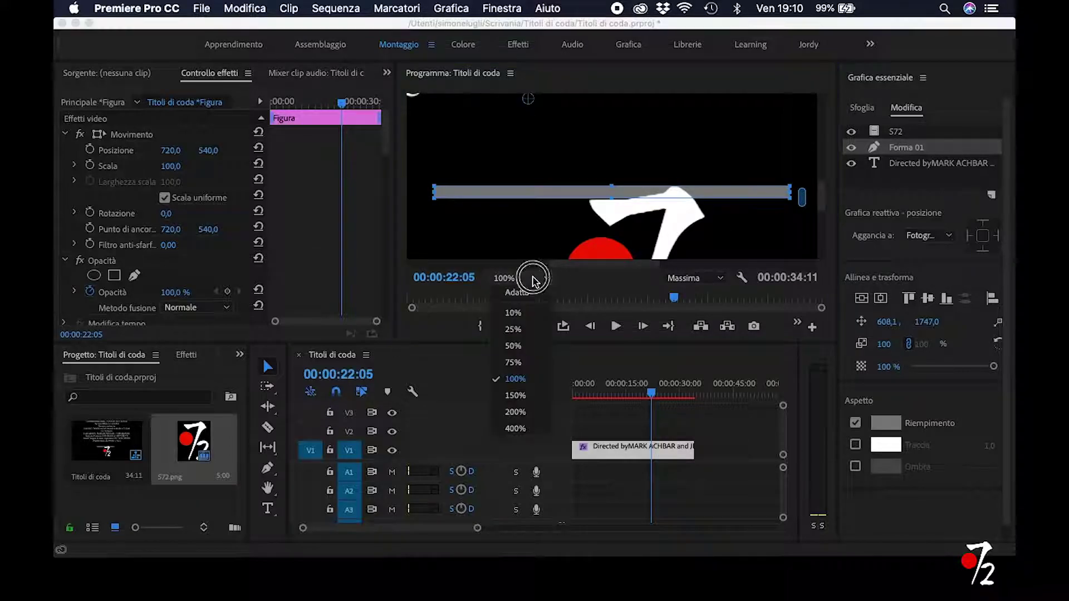
click(518, 364)
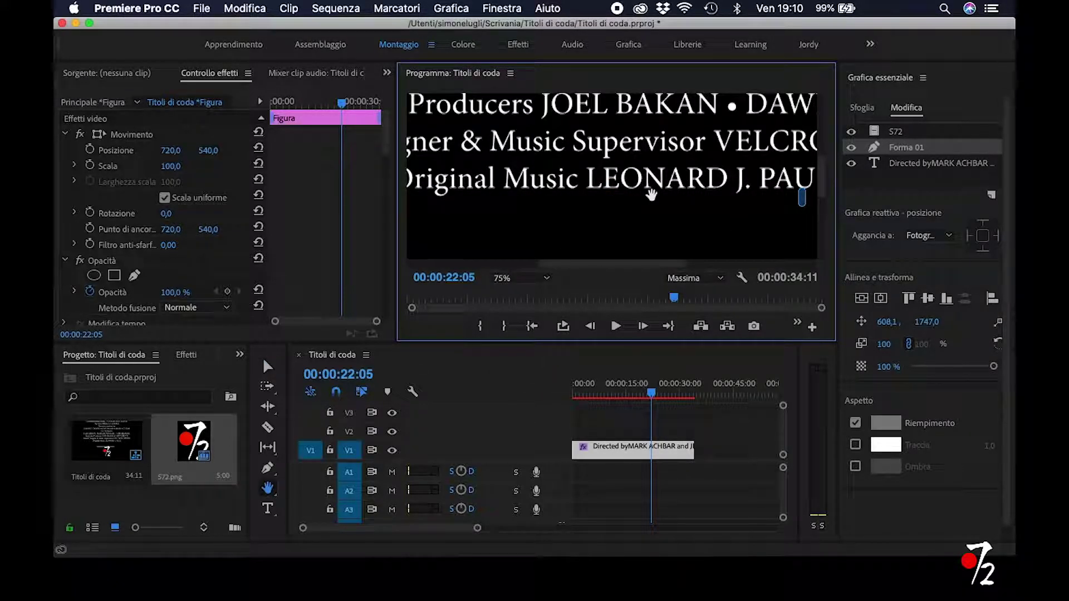
drag(651, 194, 663, 97)
key(v)
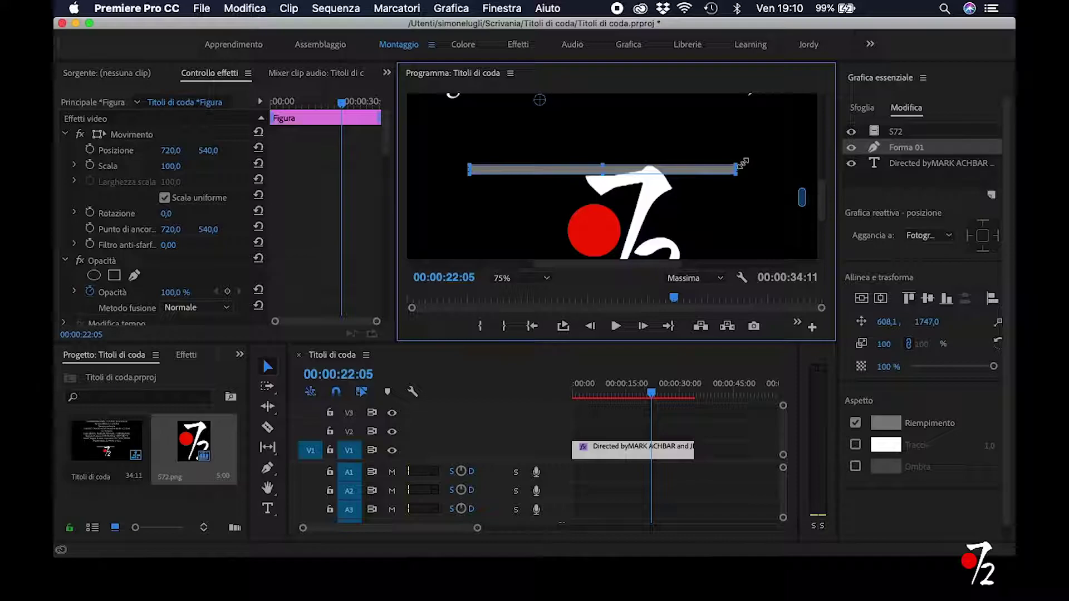
mouse_move(699, 171)
mouse_down()
mouse_move(722, 148)
mouse_move(745, 146)
mouse_up()
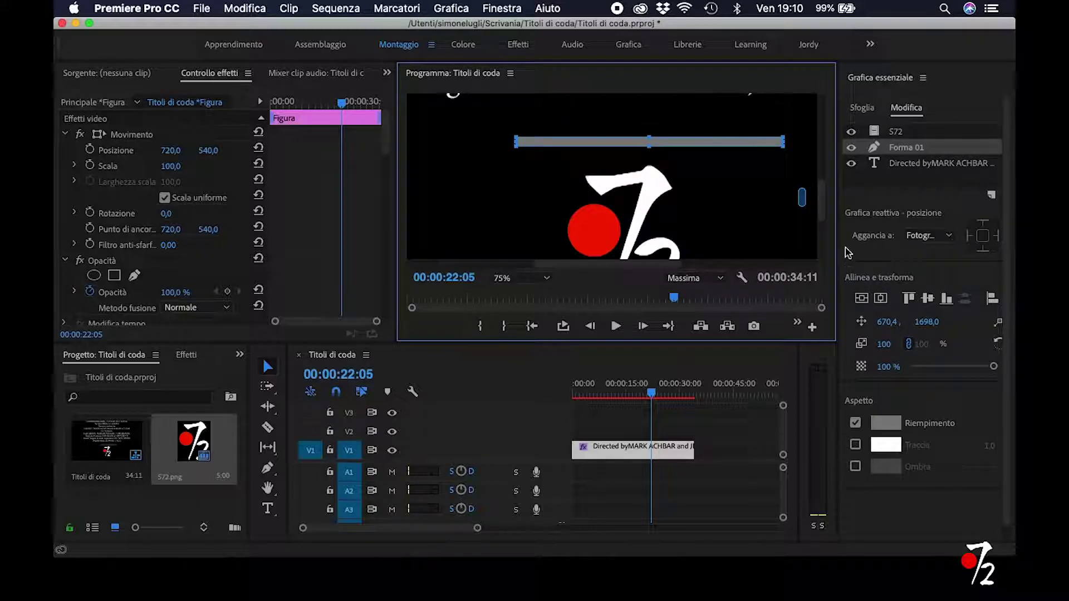
drag(888, 322, 868, 322)
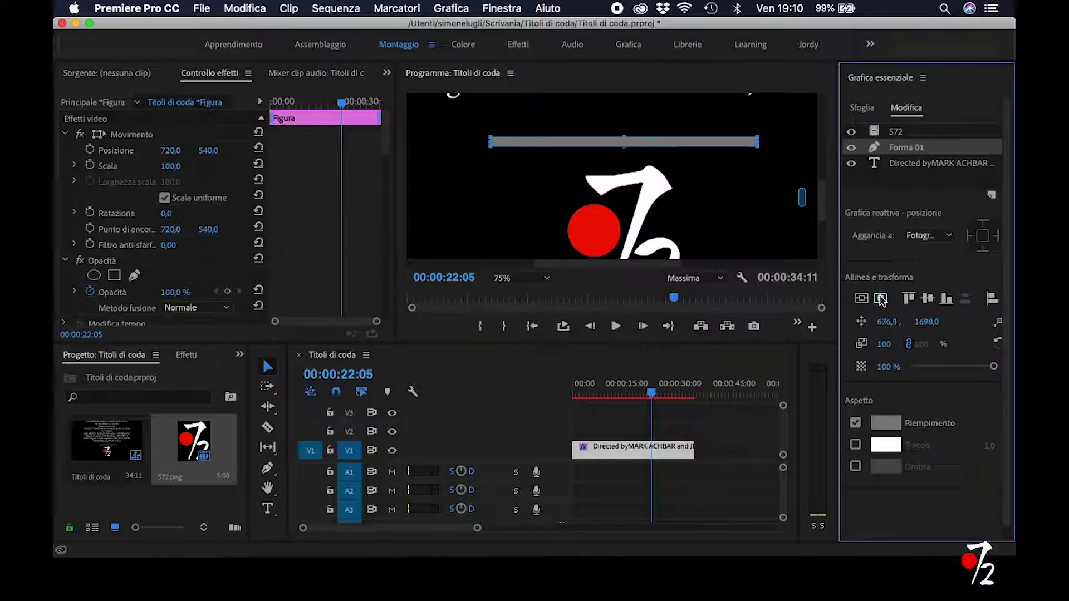
click(540, 279)
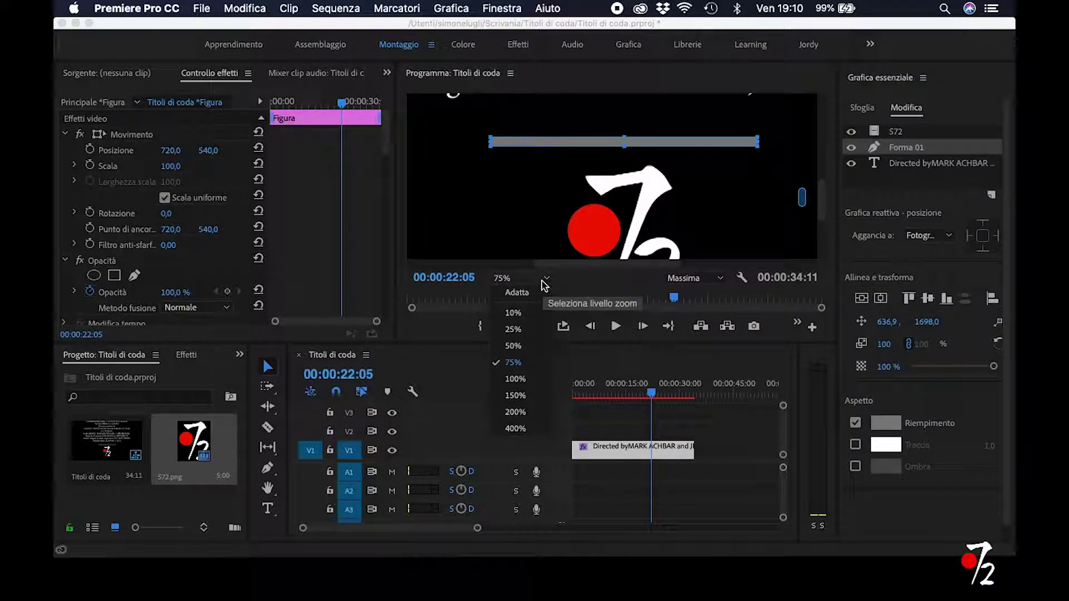
click(539, 301)
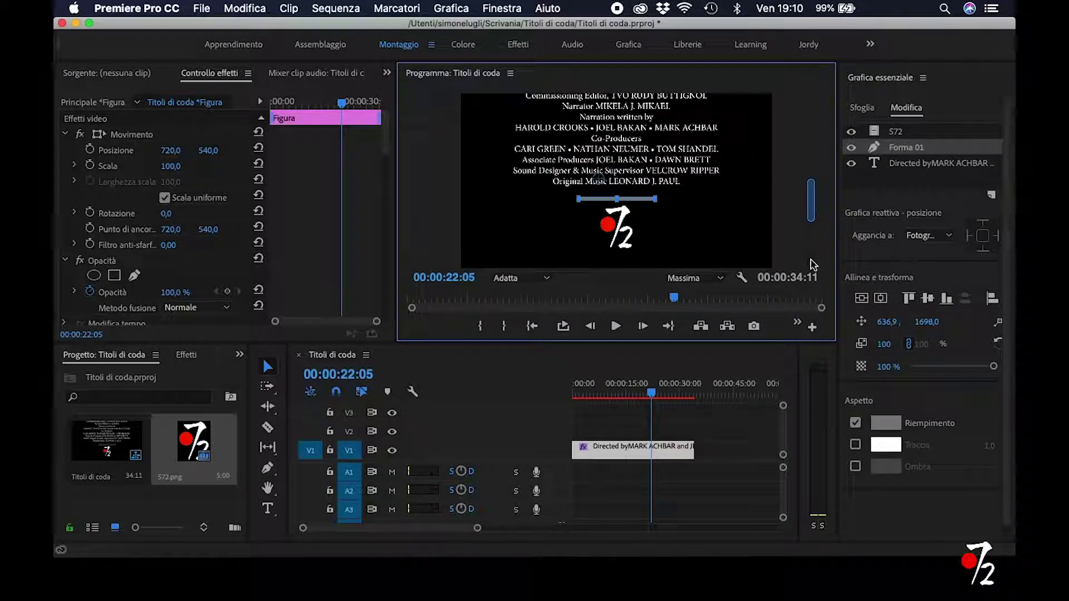
mouse_move(810, 207)
mouse_down()
mouse_move(809, 193)
mouse_move(811, 210)
mouse_up()
click(617, 397)
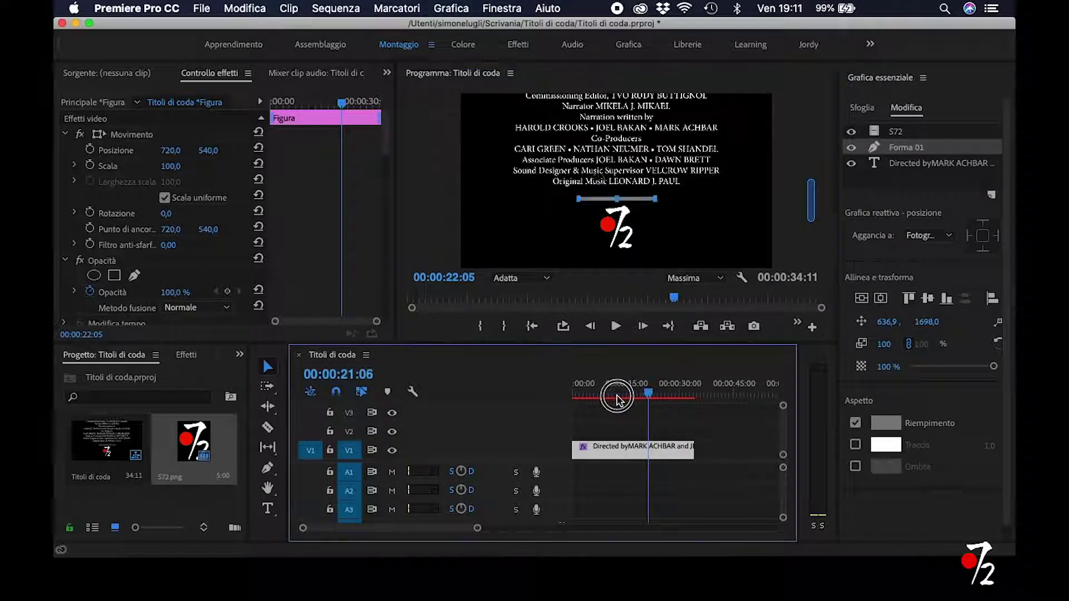
drag(617, 397, 596, 397)
key(space)
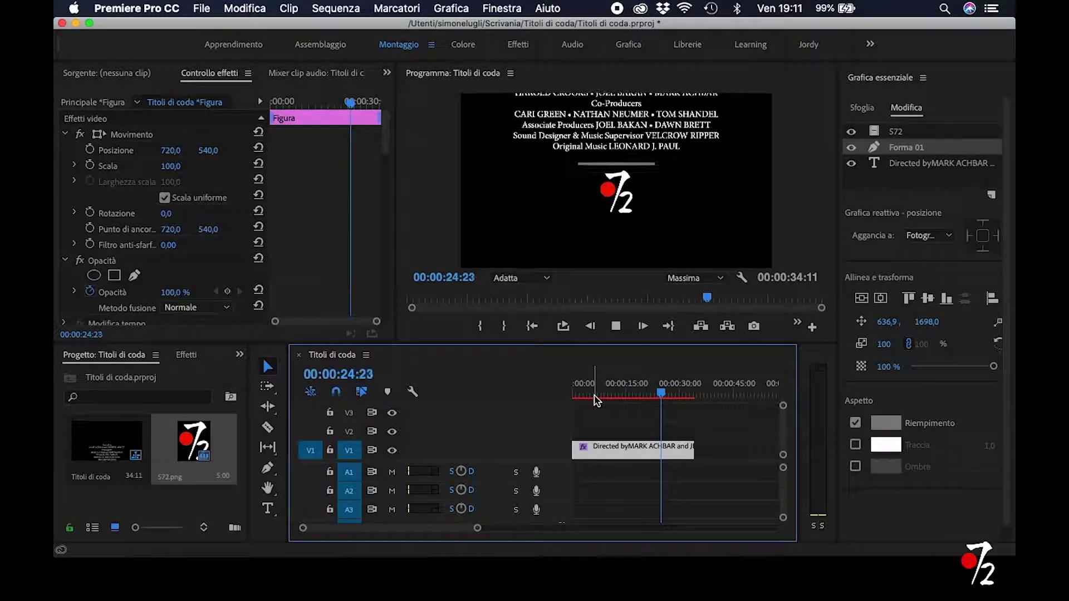
key(space)
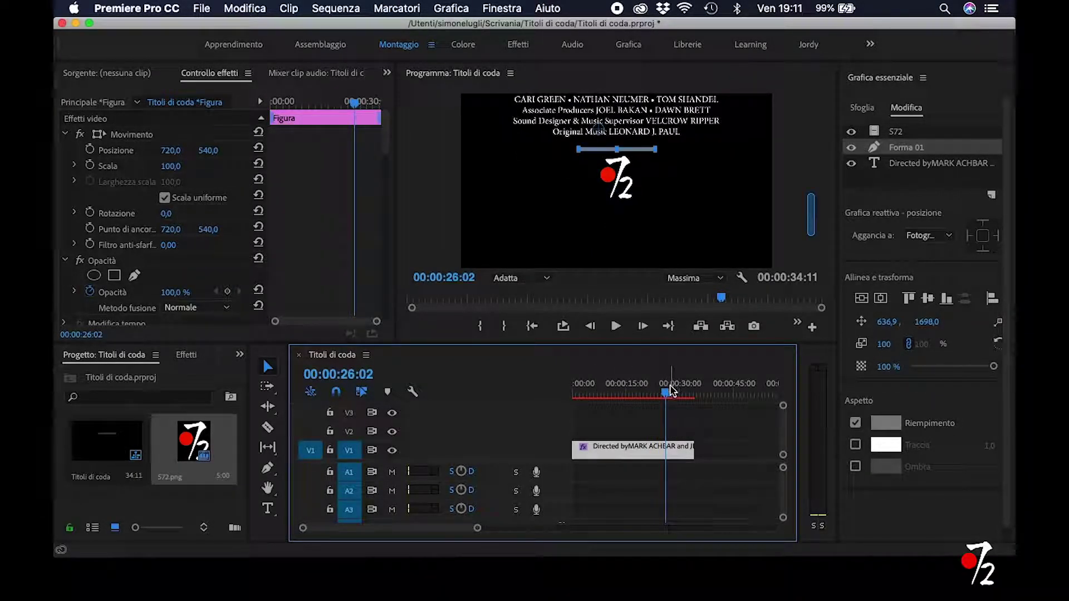
mouse_move(670, 392)
mouse_down()
mouse_move(585, 406)
mouse_move(601, 409)
mouse_up()
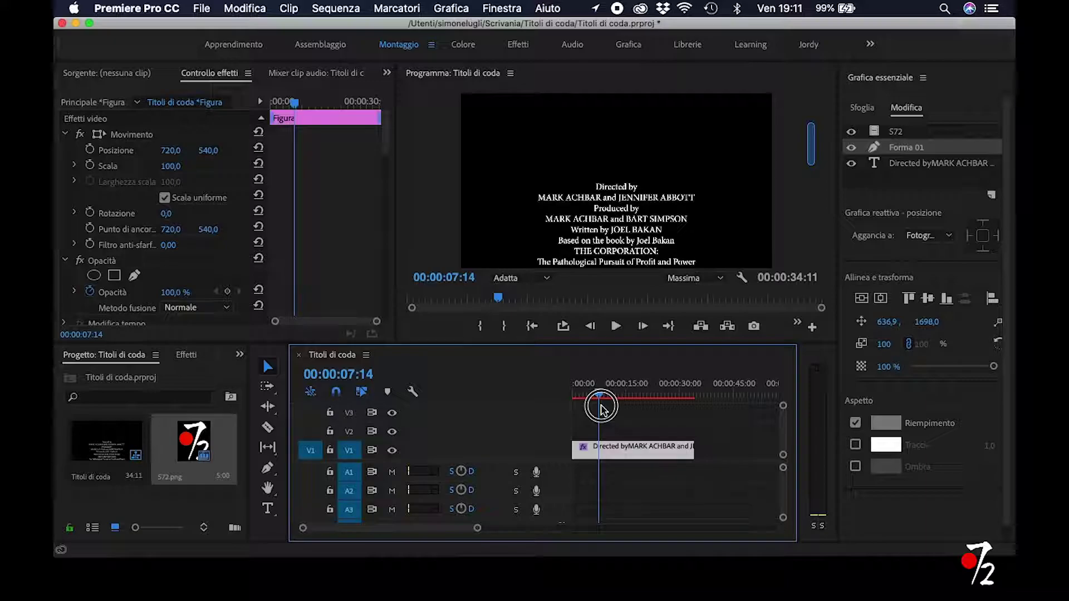
drag(601, 409, 604, 411)
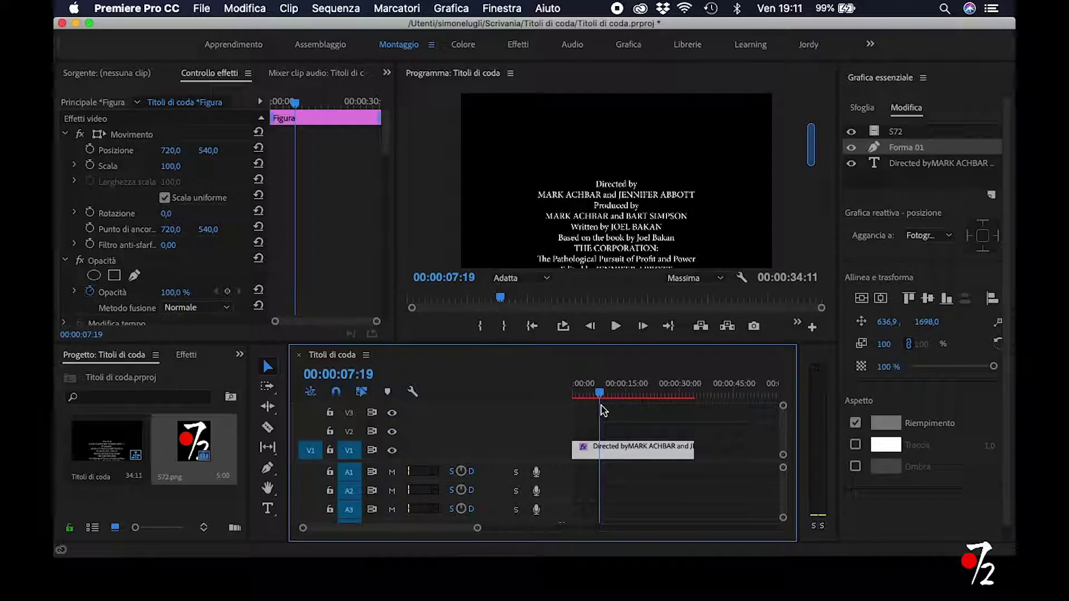